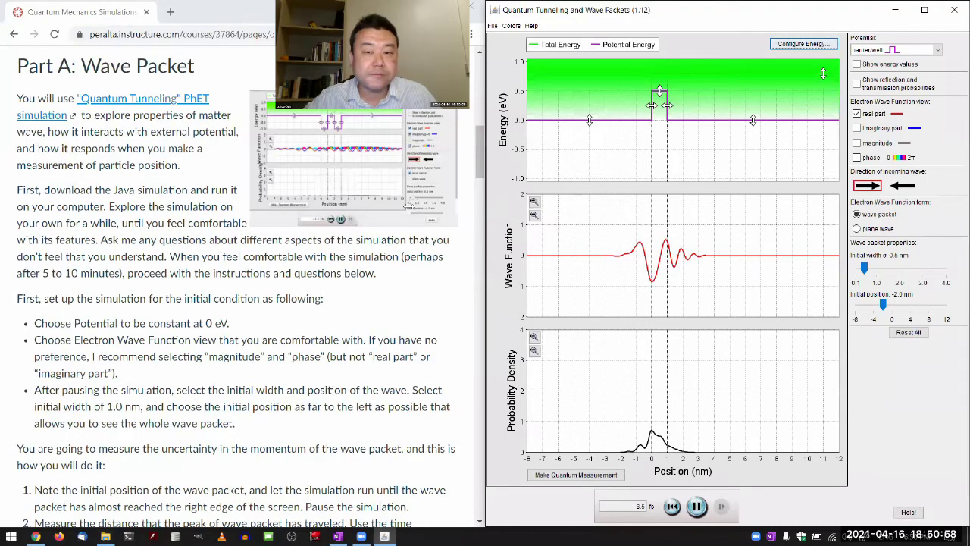
Step: Widen the simulation window beside the course page and scroll down past the Part A introduction
{"action": "left_click_drag", "start_coordinate": [407, 205], "coordinate": [409, 206]}
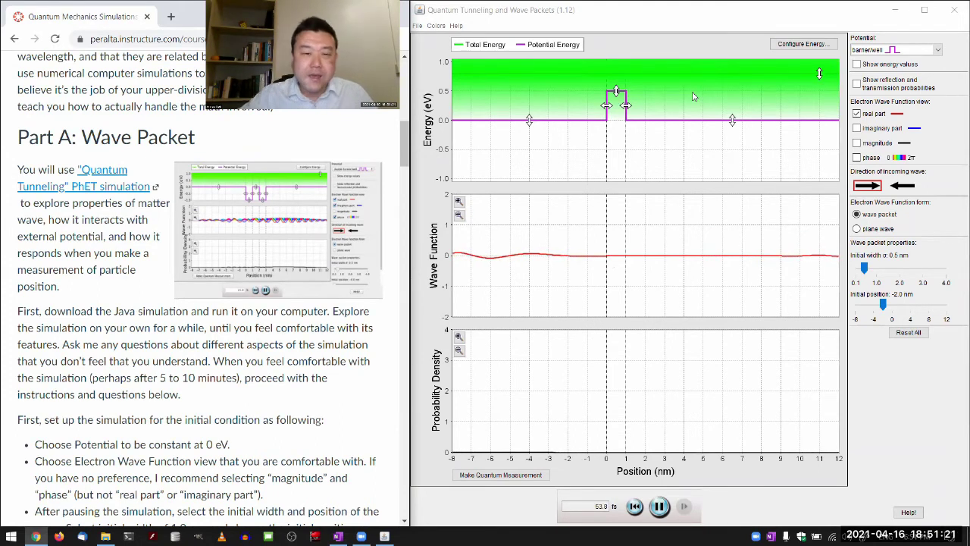
{"action": "left_click_drag", "start_coordinate": [91, 136], "coordinate": [147, 220]}
{"action": "left_click", "coordinate": [109, 310]}
{"action": "scroll", "coordinate": [109, 297], "scroll_direction": "down", "scroll_amount": 3}
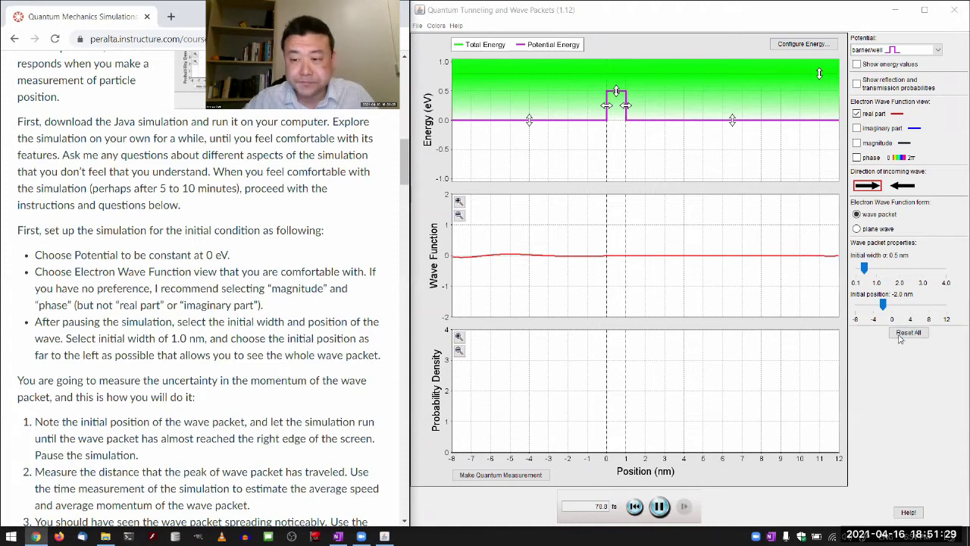
Step: Pause the simulation, then Reset All and confirm so the packet returns to −2 nm at 0.0 fs
{"action": "left_click", "coordinate": [659, 507]}
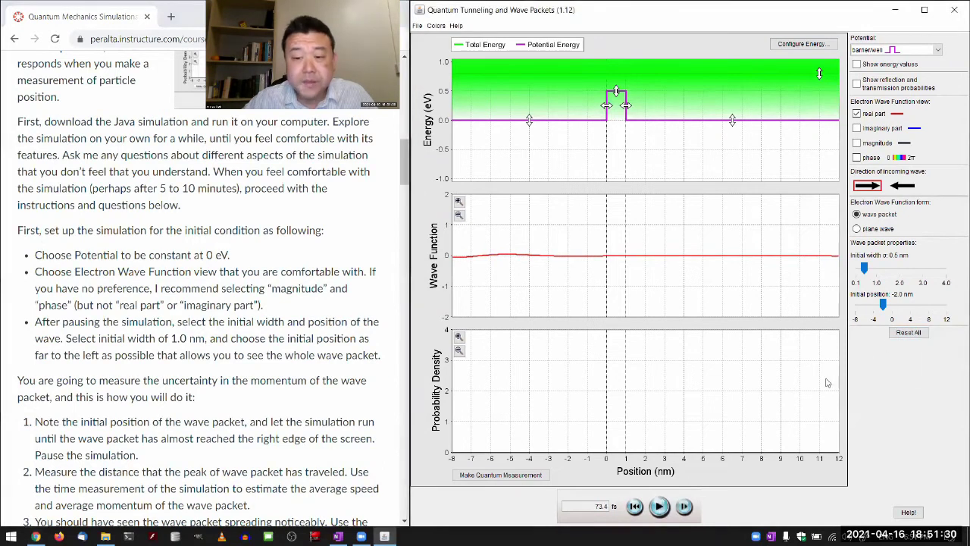
{"action": "left_click", "coordinate": [910, 336]}
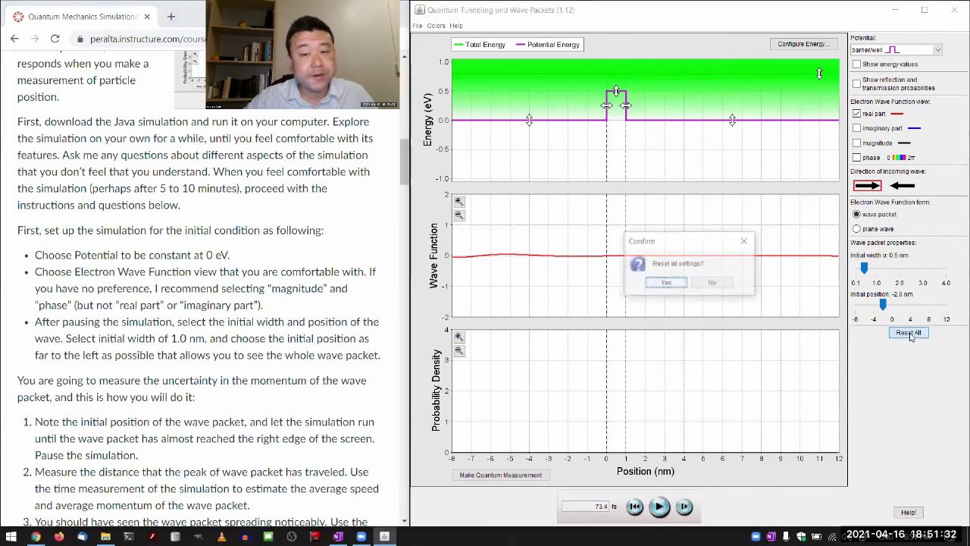
{"action": "left_click", "coordinate": [676, 289]}
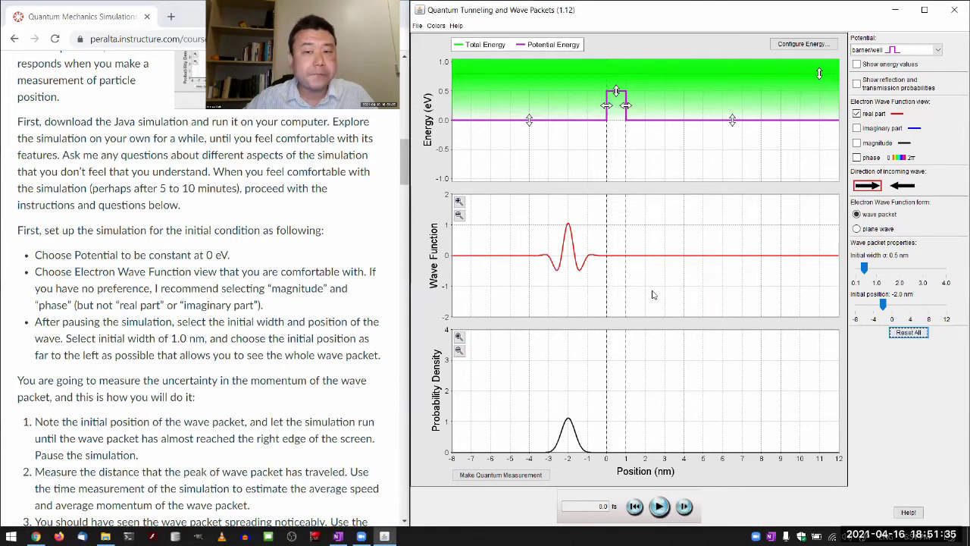
{"action": "left_click", "coordinate": [97, 299]}
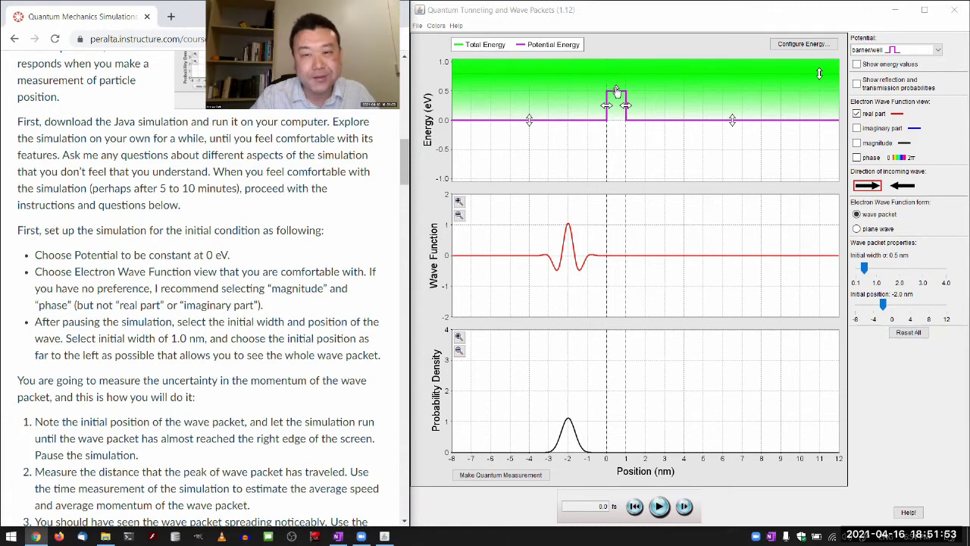
Step: Lower the barrier to 0 eV for a flat potential, checking the values in Configure Energy
{"action": "left_click_drag", "start_coordinate": [617, 93], "coordinate": [618, 121]}
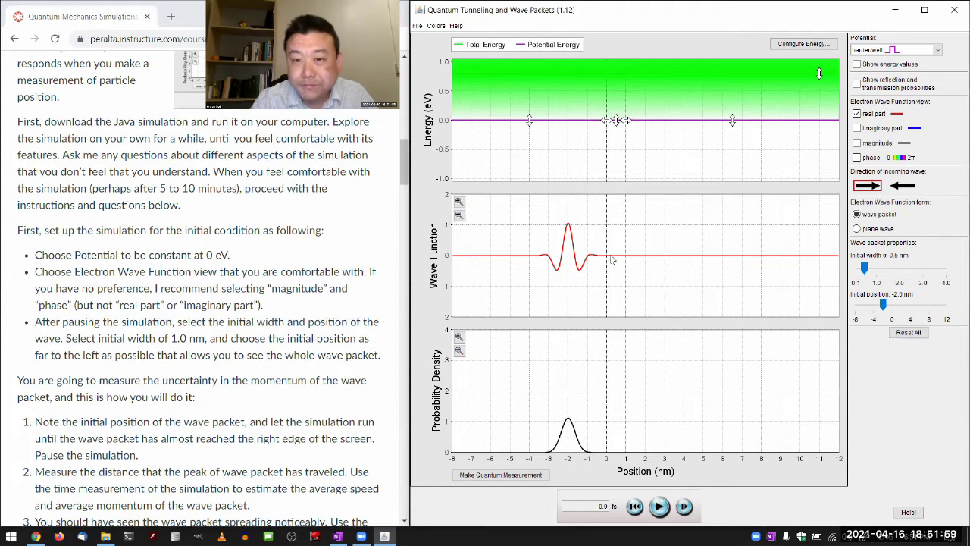
{"action": "left_click", "coordinate": [788, 45]}
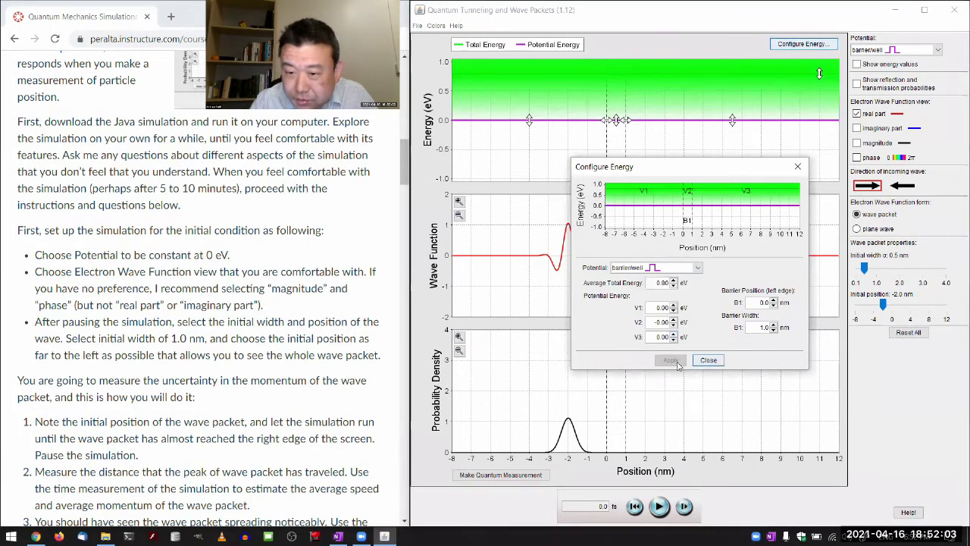
{"action": "left_click", "coordinate": [704, 360]}
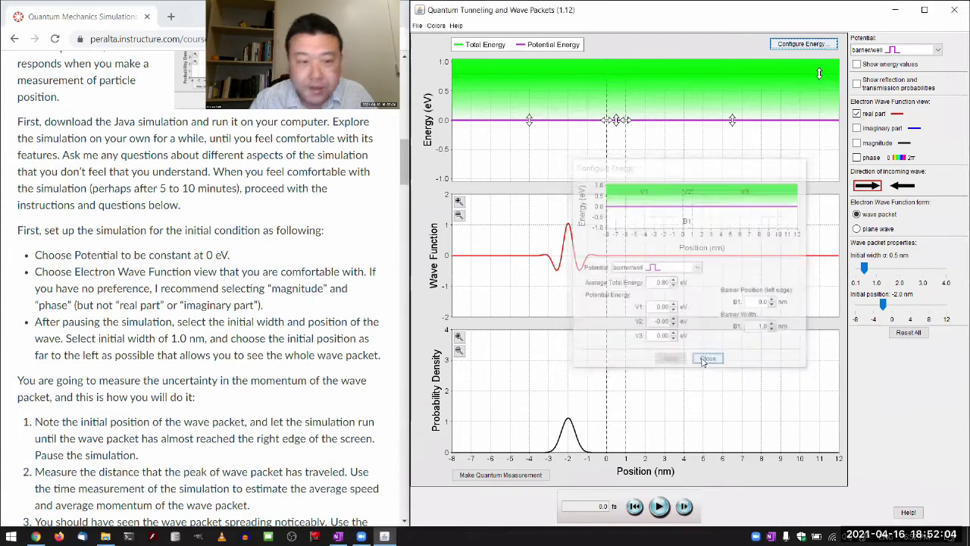
{"action": "left_click", "coordinate": [242, 377]}
{"action": "scroll", "coordinate": [242, 376], "scroll_direction": "down", "scroll_amount": 2}
{"action": "scroll", "coordinate": [243, 371], "scroll_direction": "down", "scroll_amount": 1}
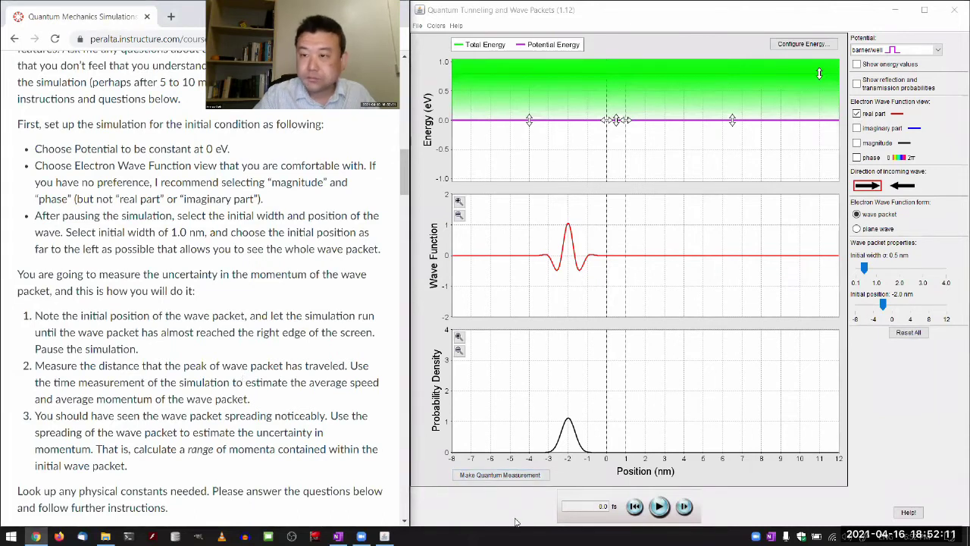
{"action": "left_click", "coordinate": [659, 506]}
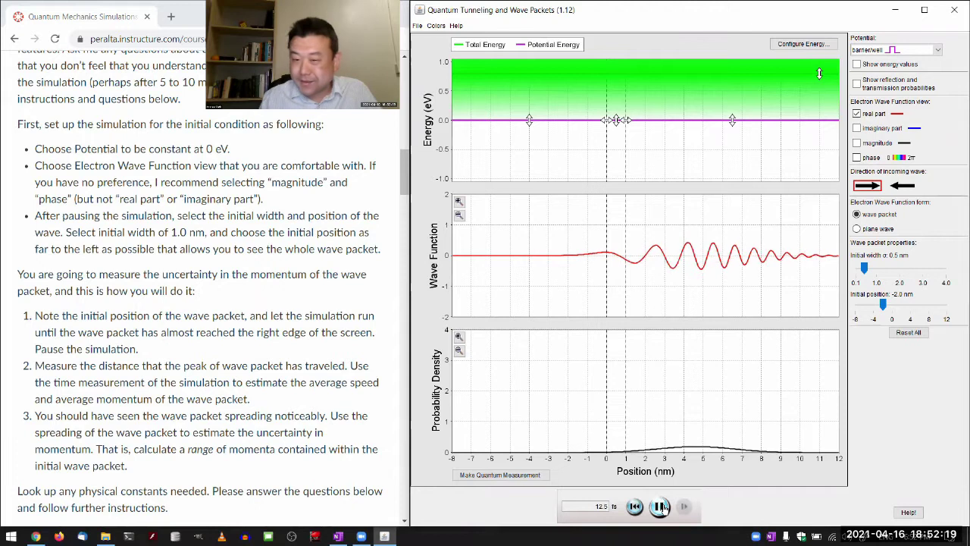
{"action": "left_click", "coordinate": [659, 506]}
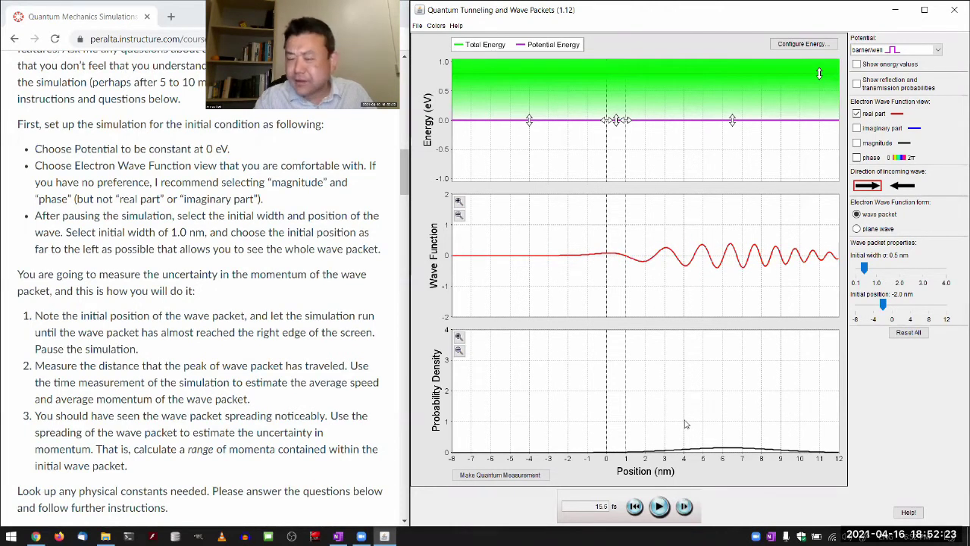
{"action": "left_click", "coordinate": [636, 512]}
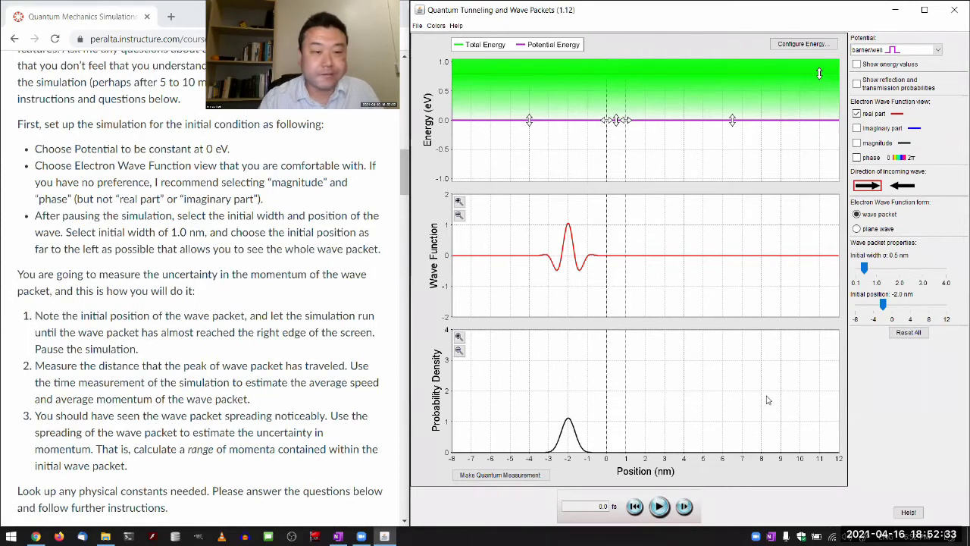
Step: Scroll the Canvas assignment page down to questions Q1–Q3 and the step-potential setup list
{"action": "scroll", "coordinate": [243, 320], "scroll_direction": "down", "scroll_amount": 3}
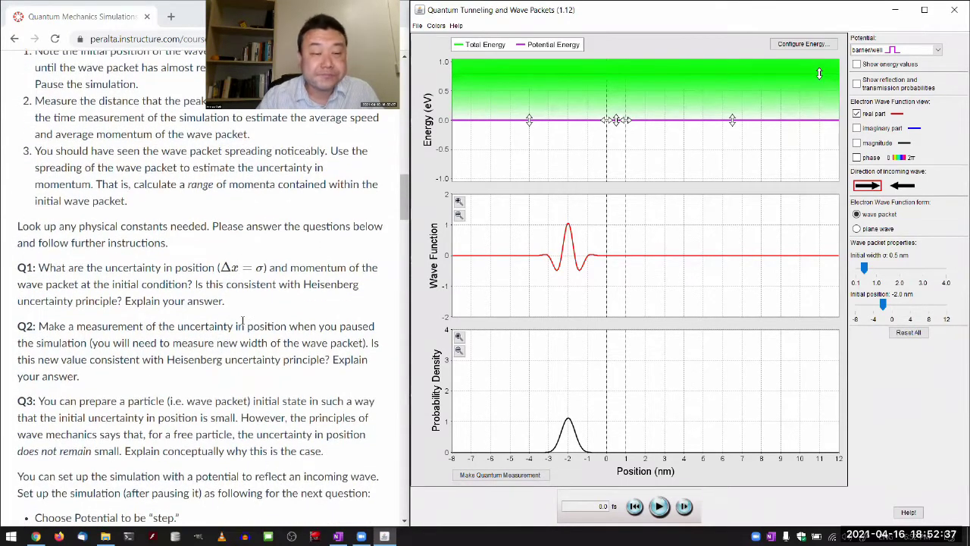
{"action": "scroll", "coordinate": [243, 320], "scroll_direction": "down", "scroll_amount": 1}
{"action": "scroll", "coordinate": [243, 318], "scroll_direction": "down", "scroll_amount": 1}
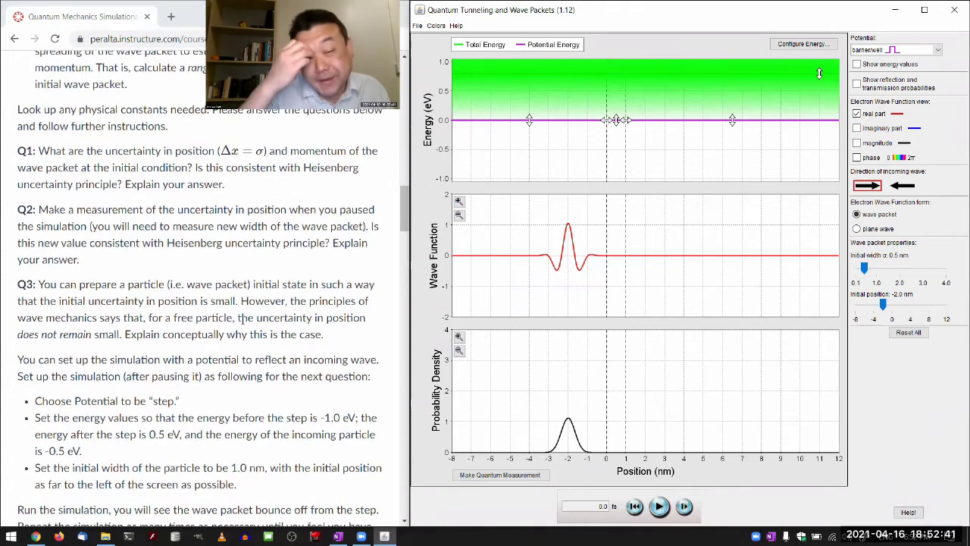
{"action": "scroll", "coordinate": [243, 319], "scroll_direction": "down", "scroll_amount": 1}
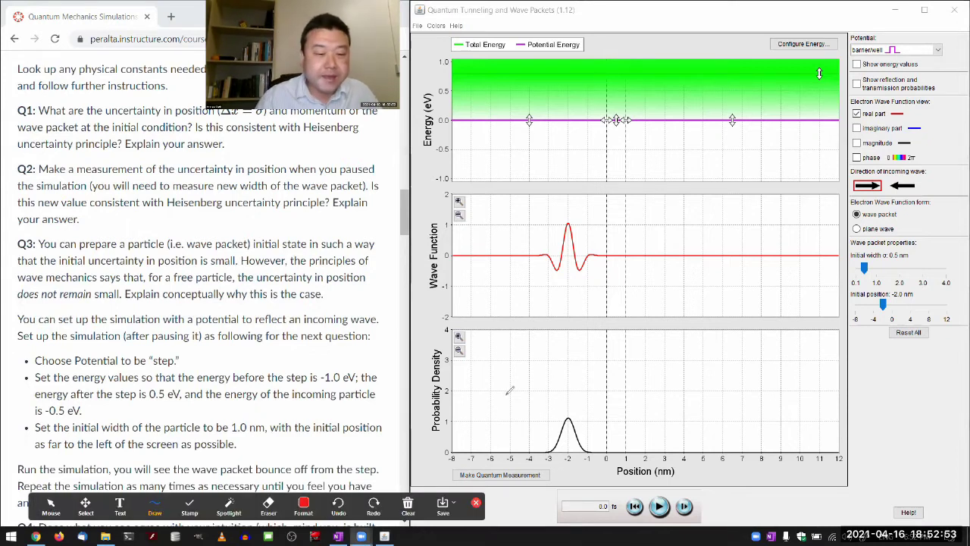
Step: Set the Zoom annotation pen colour to blue
{"action": "left_click", "coordinate": [303, 502]}
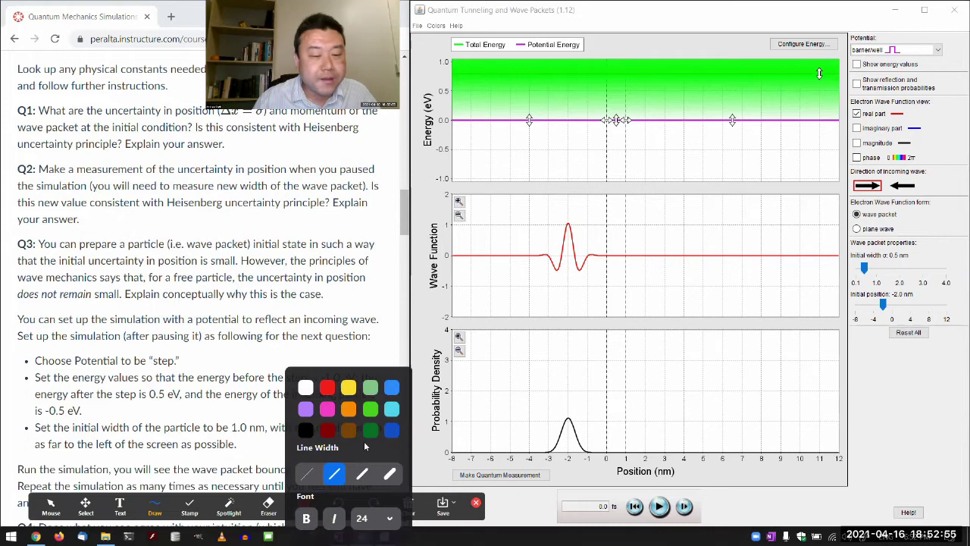
{"action": "left_click", "coordinate": [371, 433]}
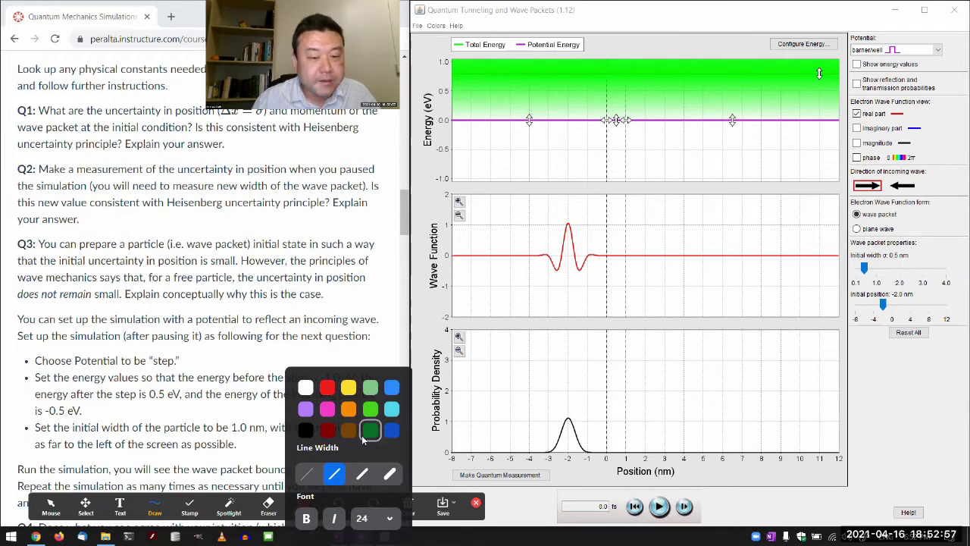
{"action": "left_click", "coordinate": [389, 431]}
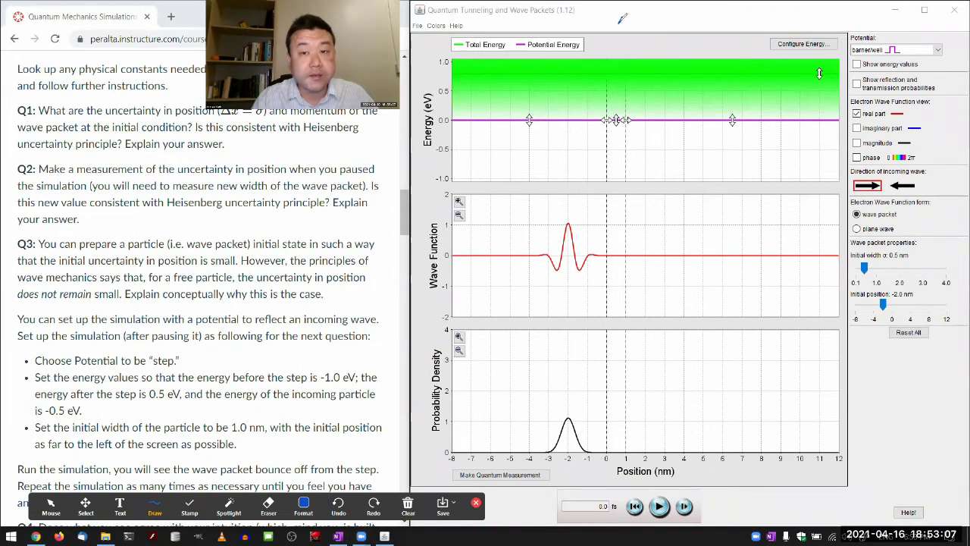
Step: Handwrite ΔX · Δp ≥ ħ/2 above the energy plot and underline ΔX · Δp
{"action": "left_click_drag", "start_coordinate": [616, 27], "coordinate": [644, 29]}
{"action": "left_click_drag", "start_coordinate": [644, 18], "coordinate": [633, 28]}
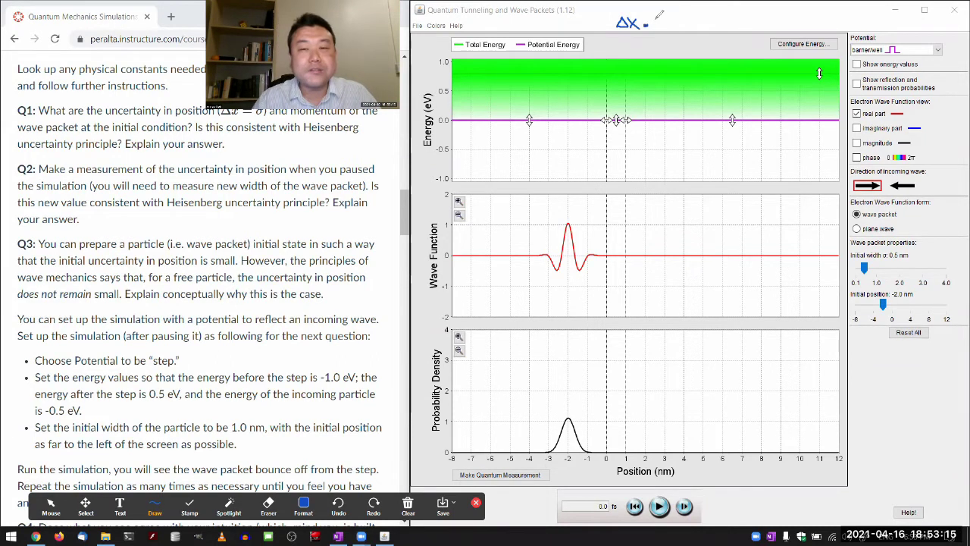
{"action": "mouse_move", "coordinate": [661, 13]}
{"action": "left_mouse_down"}
{"action": "mouse_move", "coordinate": [667, 24]}
{"action": "mouse_move", "coordinate": [679, 17]}
{"action": "left_mouse_up"}
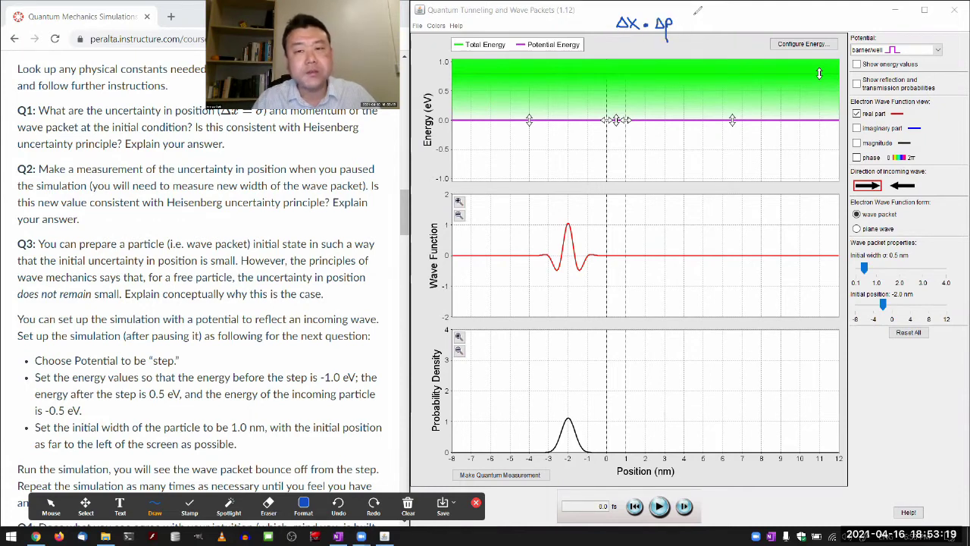
{"action": "mouse_move", "coordinate": [681, 19]}
{"action": "left_mouse_down"}
{"action": "mouse_move", "coordinate": [681, 28]}
{"action": "mouse_move", "coordinate": [713, 30]}
{"action": "left_mouse_up"}
{"action": "mouse_move", "coordinate": [702, 17]}
{"action": "left_mouse_down"}
{"action": "mouse_move", "coordinate": [716, 12]}
{"action": "mouse_move", "coordinate": [714, 31]}
{"action": "mouse_move", "coordinate": [726, 31]}
{"action": "left_mouse_up"}
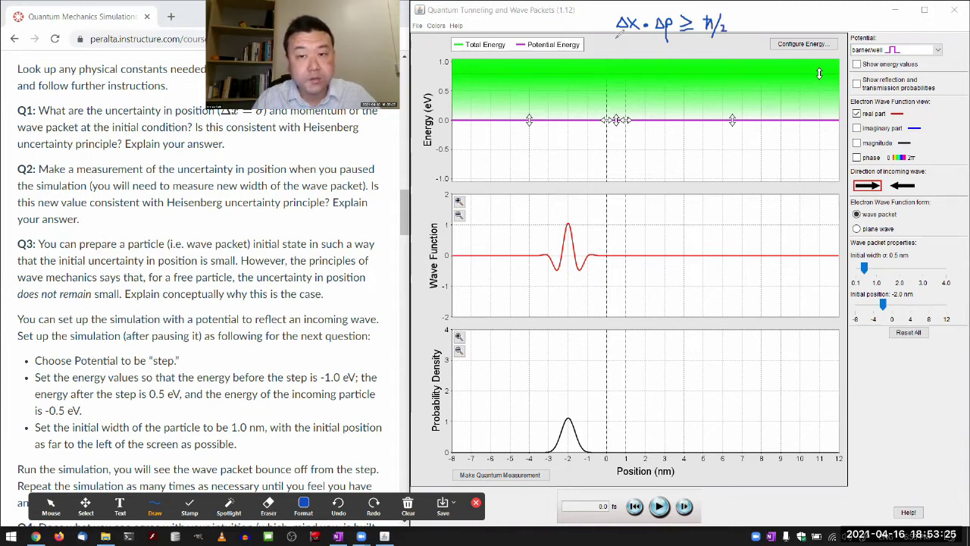
{"action": "left_click_drag", "start_coordinate": [615, 39], "coordinate": [673, 39]}
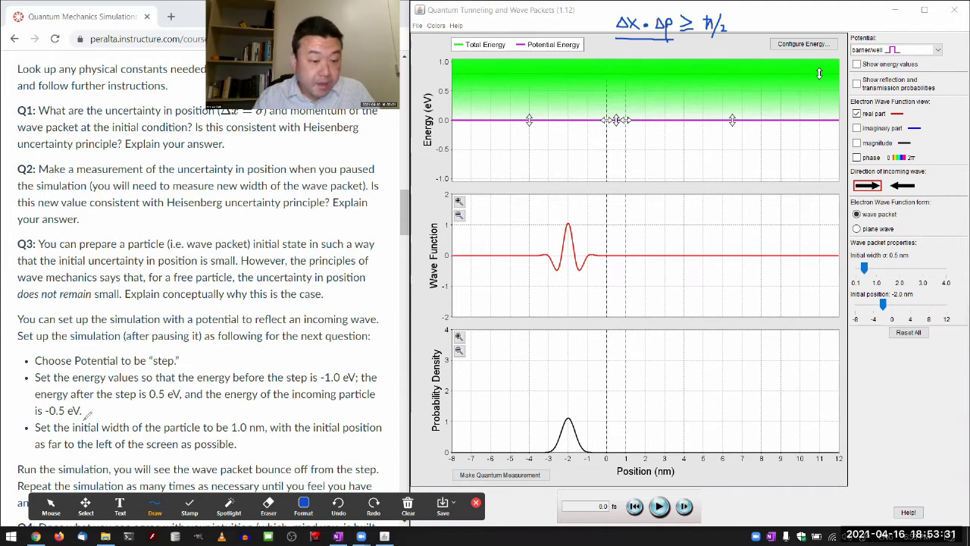
{"action": "left_click", "coordinate": [52, 503]}
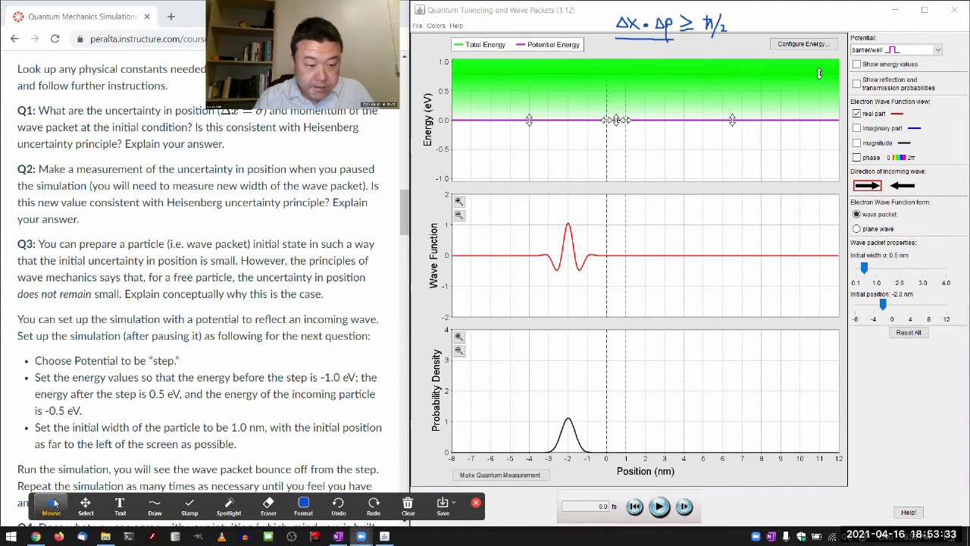
Step: Move the Zoom annotation toolbar to the lower-left corner, out of the simulation's way
{"action": "left_click", "coordinate": [85, 503]}
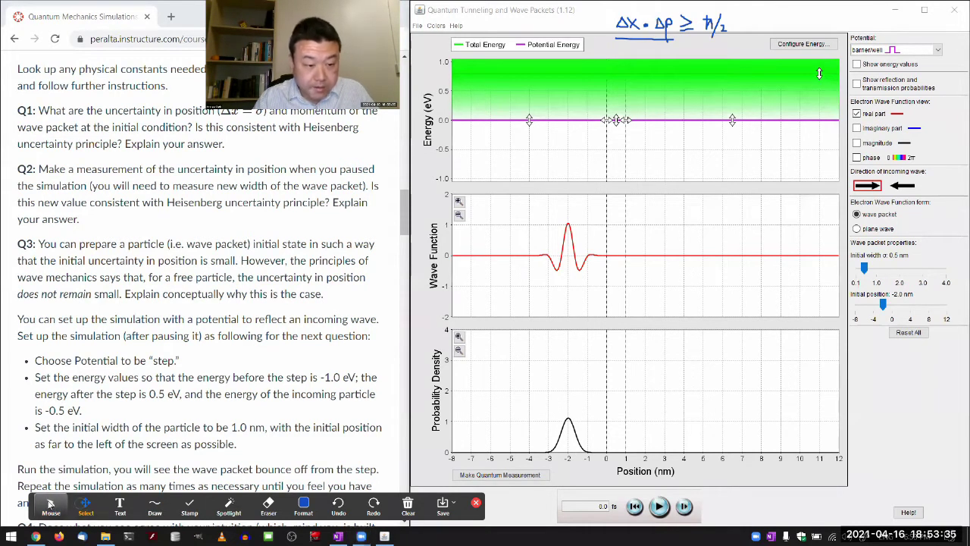
{"action": "left_click_drag", "start_coordinate": [35, 489], "coordinate": [41, 479]}
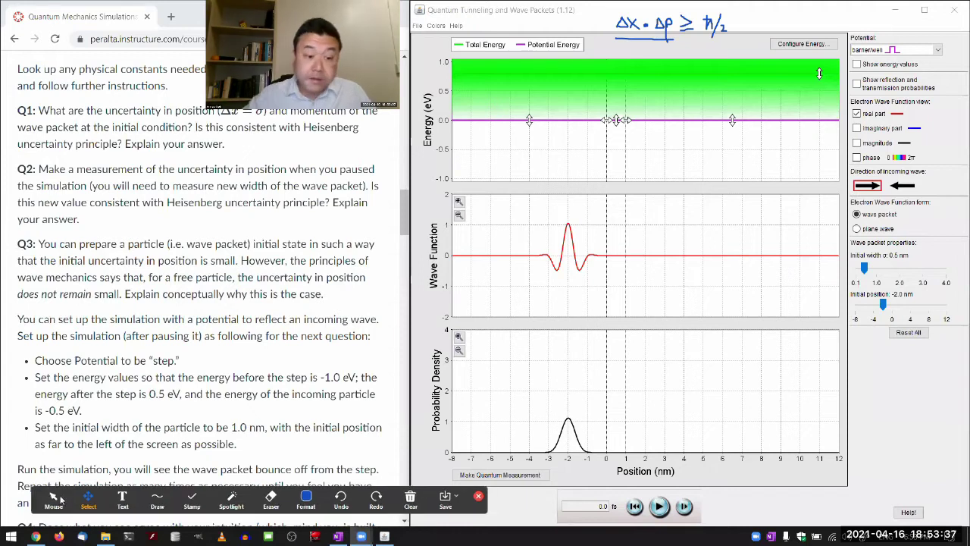
{"action": "left_click", "coordinate": [51, 500]}
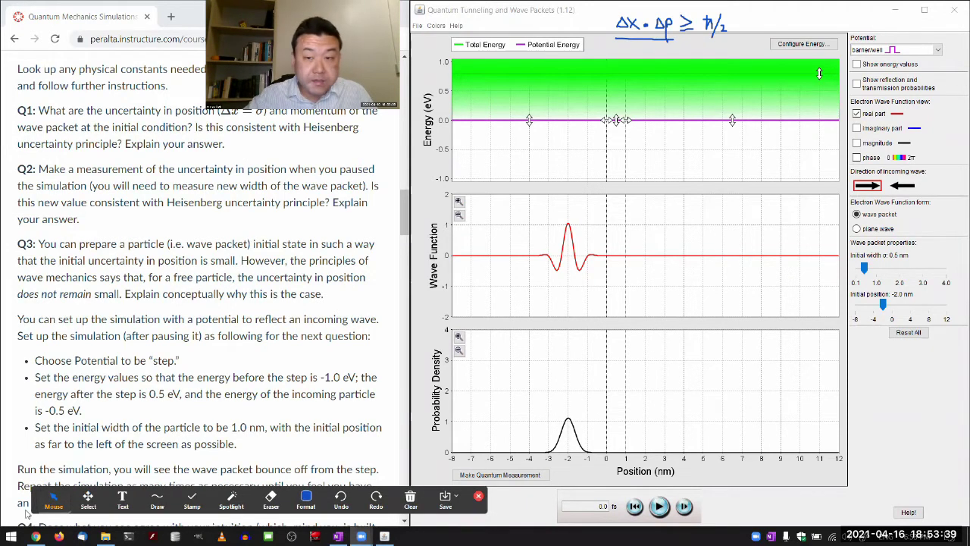
{"action": "left_click_drag", "start_coordinate": [26, 514], "coordinate": [4, 523]}
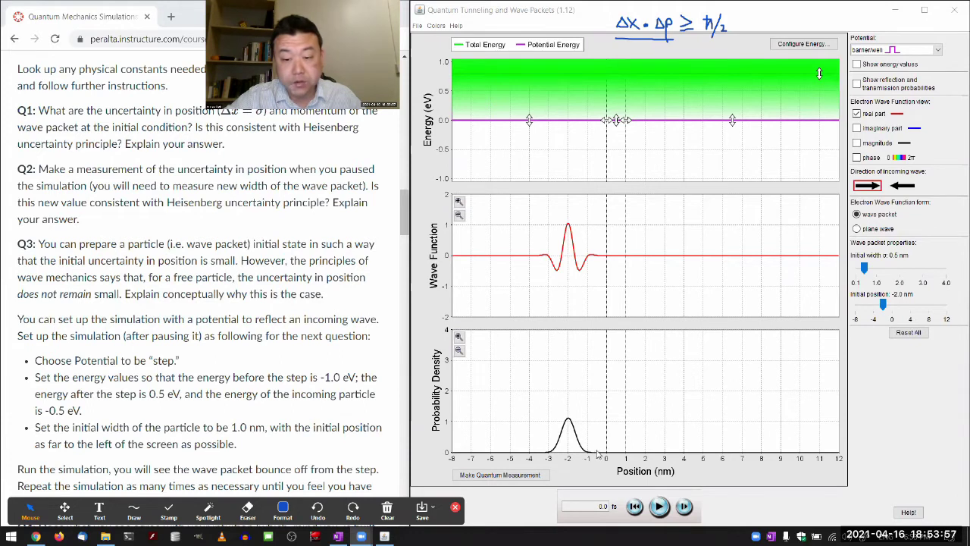
Step: Make four quantum measurements, restoring the initial Gaussian packet after each collapse
{"action": "left_click", "coordinate": [523, 478]}
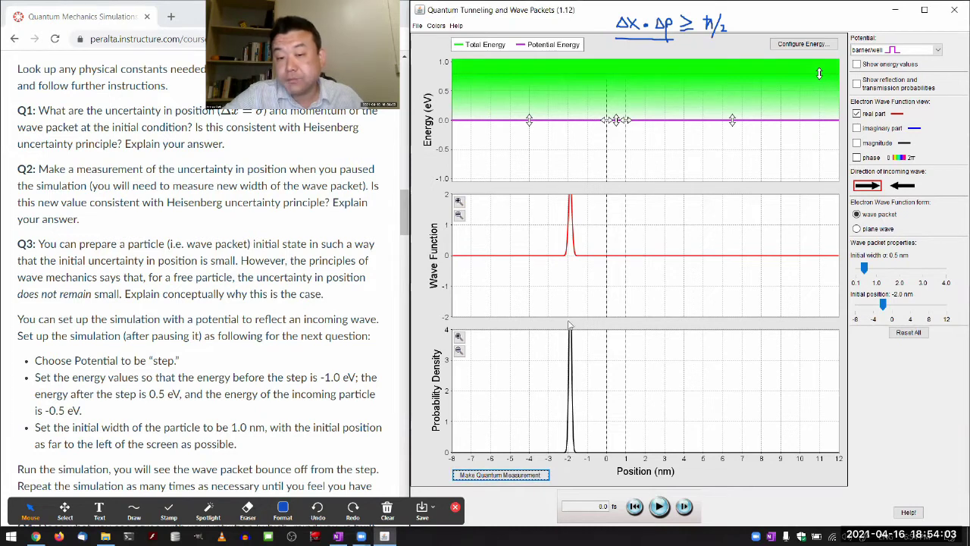
{"action": "left_click", "coordinate": [634, 508]}
{"action": "left_click", "coordinate": [514, 476]}
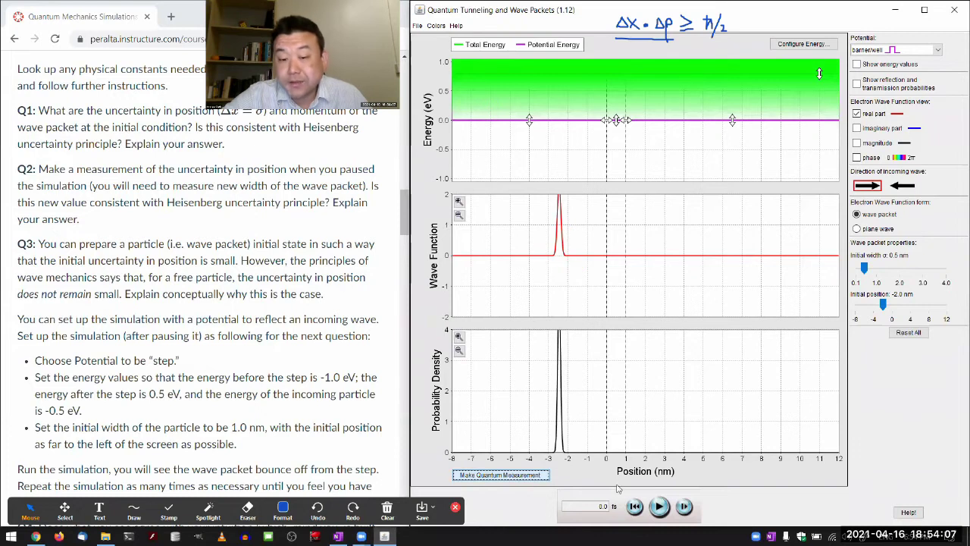
{"action": "left_click", "coordinate": [634, 506]}
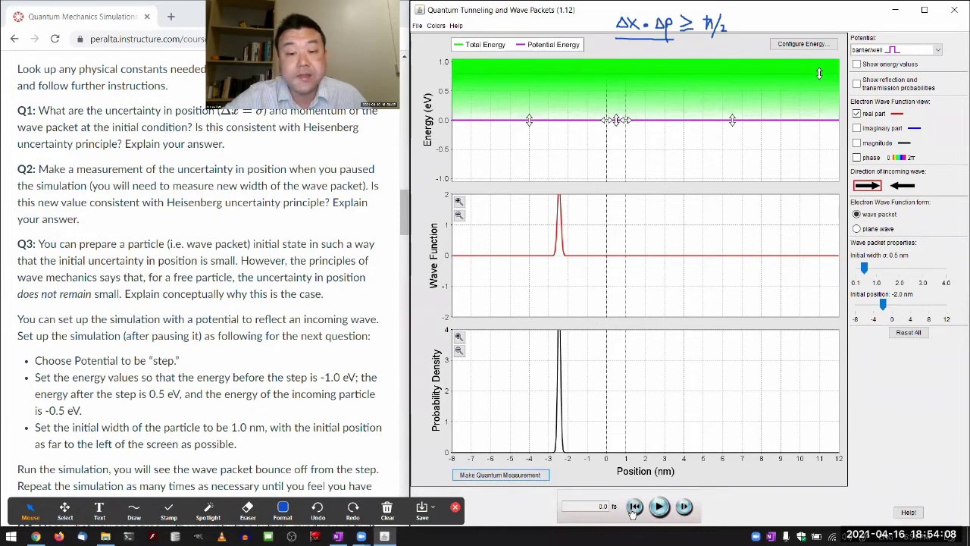
{"action": "left_click", "coordinate": [520, 477]}
{"action": "left_click", "coordinate": [634, 506]}
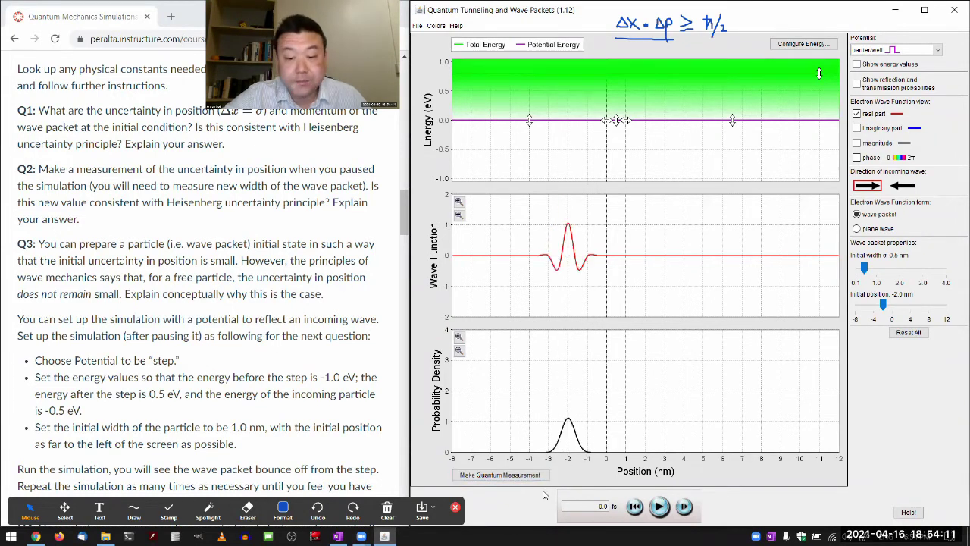
{"action": "left_click", "coordinate": [519, 477]}
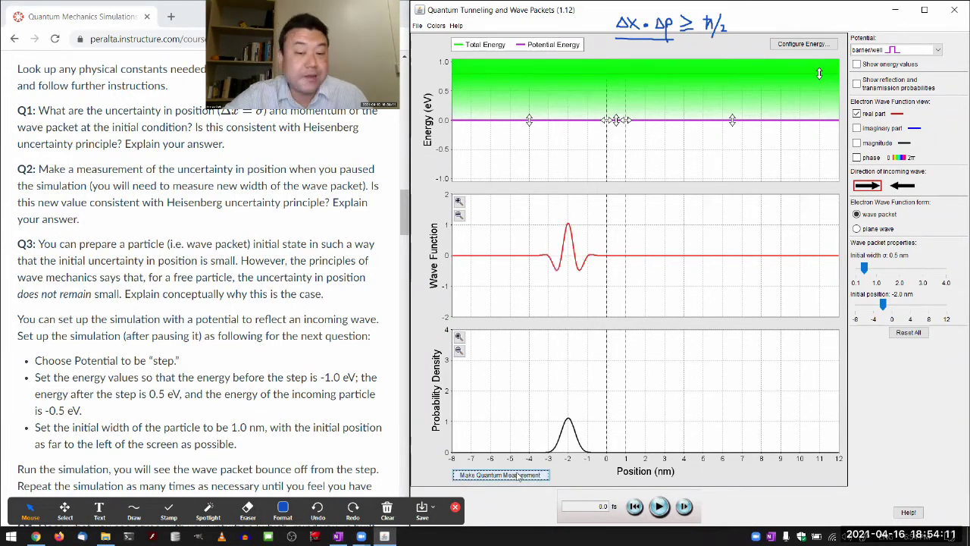
{"action": "left_click", "coordinate": [634, 507]}
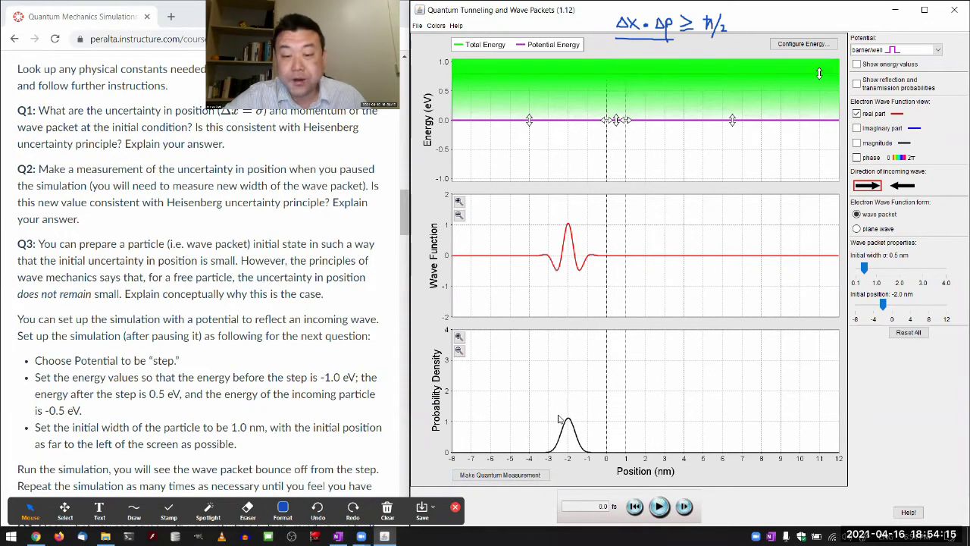
Step: Rescale the probability density plot to 0–2 by zooming in twice and out once
{"action": "left_click", "coordinate": [459, 338]}
{"action": "left_click", "coordinate": [460, 338]}
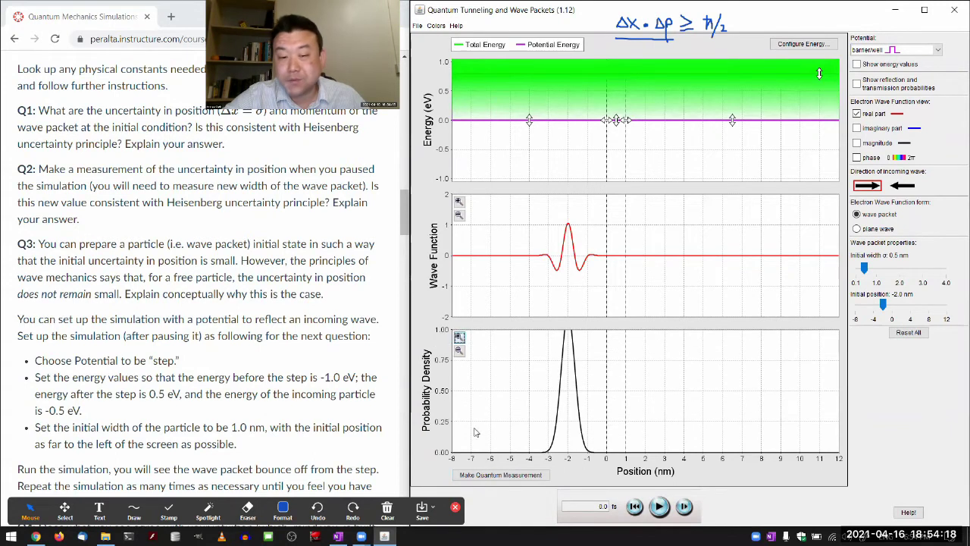
{"action": "left_click", "coordinate": [459, 352]}
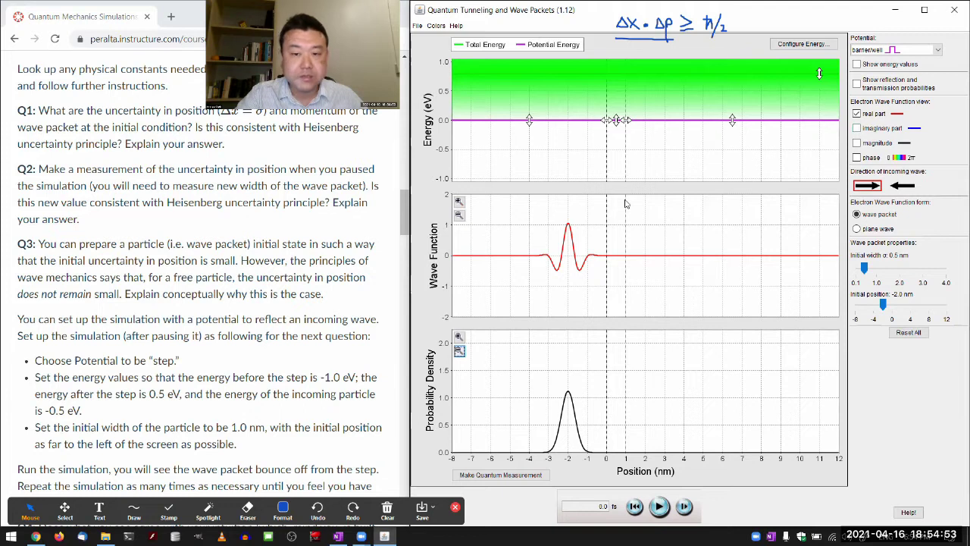
Step: Tick 'imaginary part' to add the wave function's blue imaginary curve beside the red real part
{"action": "left_click", "coordinate": [857, 129]}
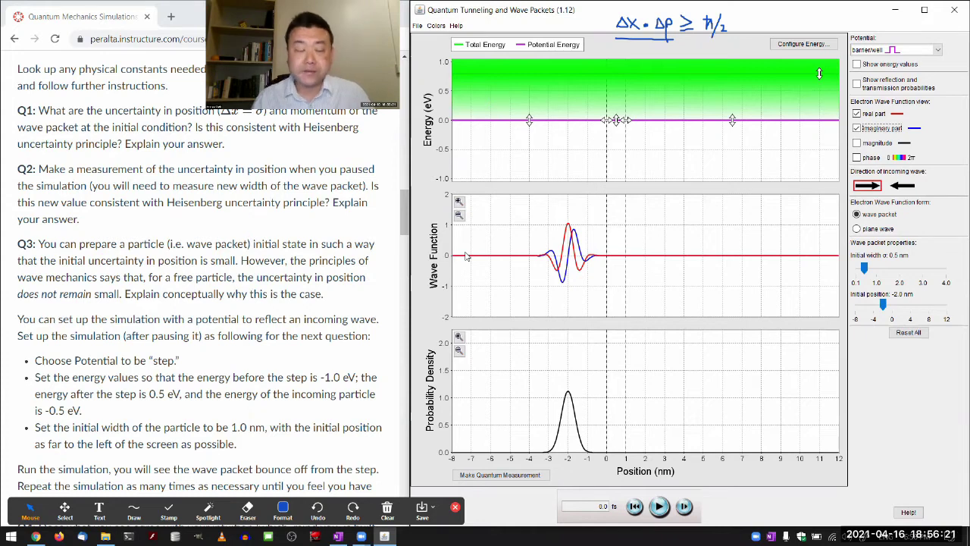
{"action": "scroll", "coordinate": [176, 295], "scroll_direction": "down", "scroll_amount": 8}
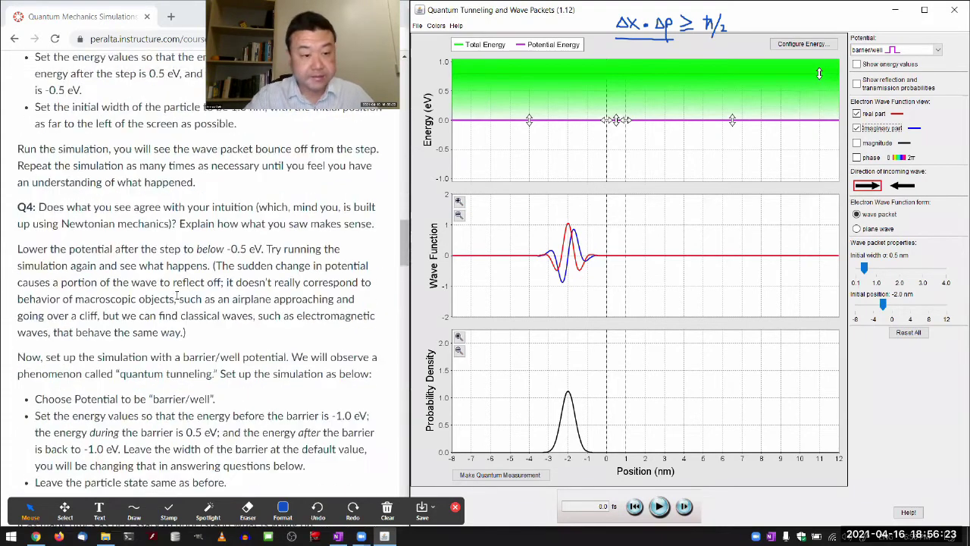
{"action": "scroll", "coordinate": [176, 296], "scroll_direction": "down", "scroll_amount": 15}
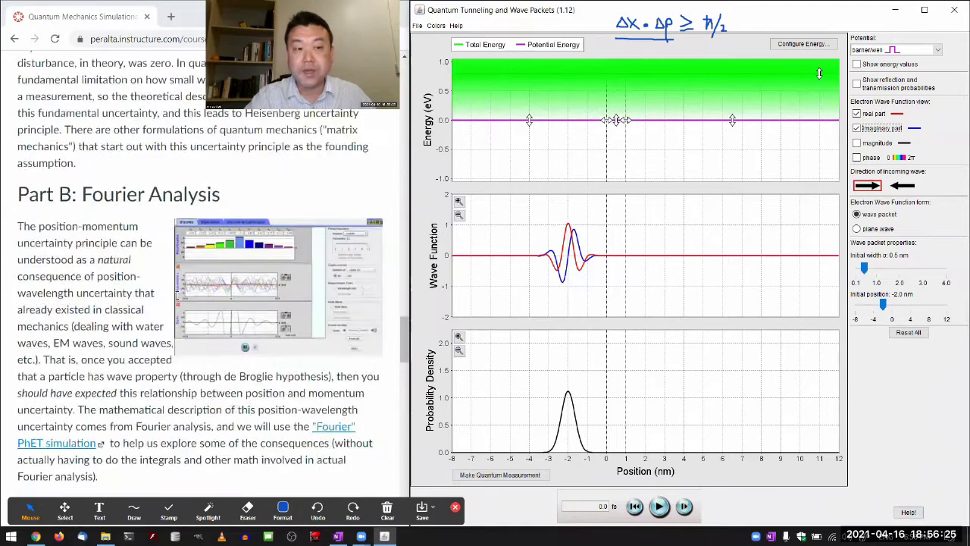
{"action": "scroll", "coordinate": [119, 112], "scroll_direction": "up", "scroll_amount": 15}
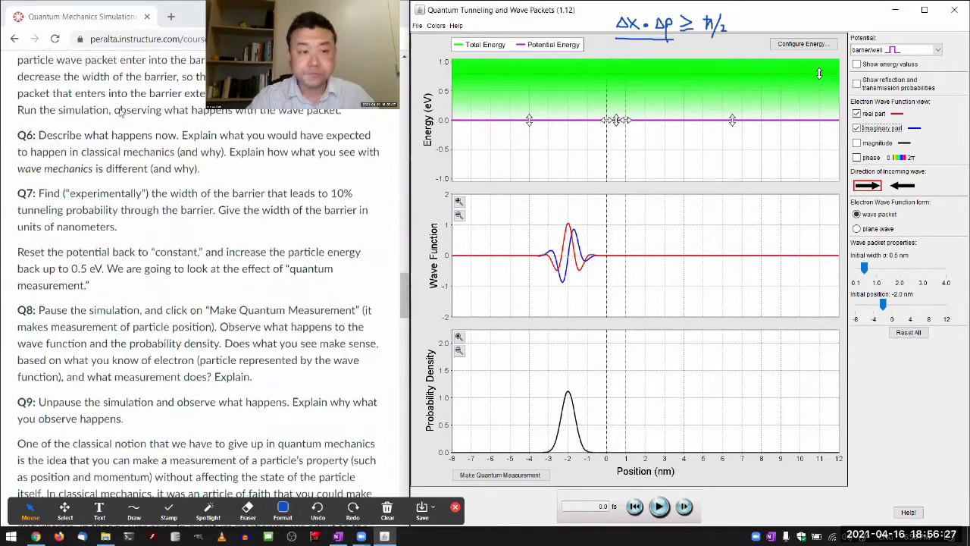
{"action": "scroll", "coordinate": [119, 112], "scroll_direction": "up", "scroll_amount": 5}
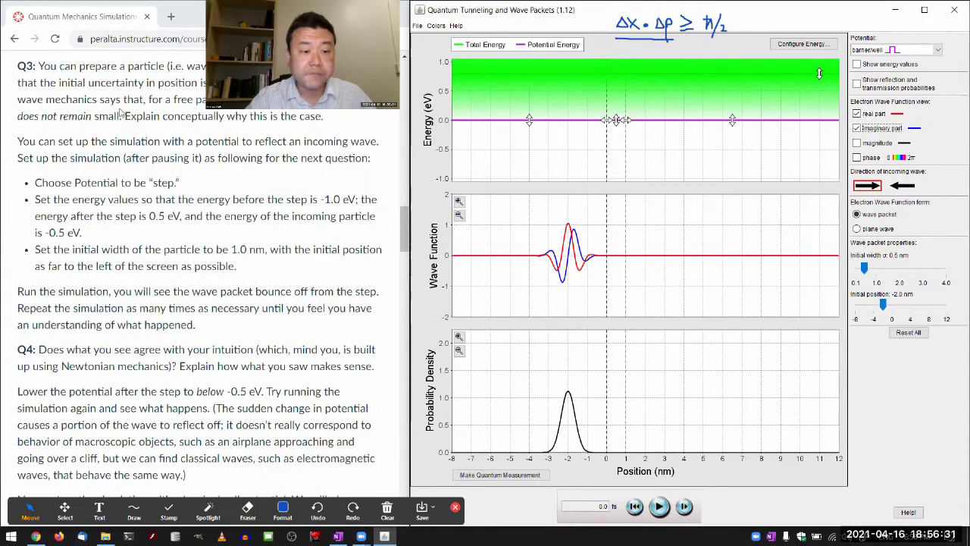
{"action": "scroll", "coordinate": [119, 113], "scroll_direction": "up", "scroll_amount": 4}
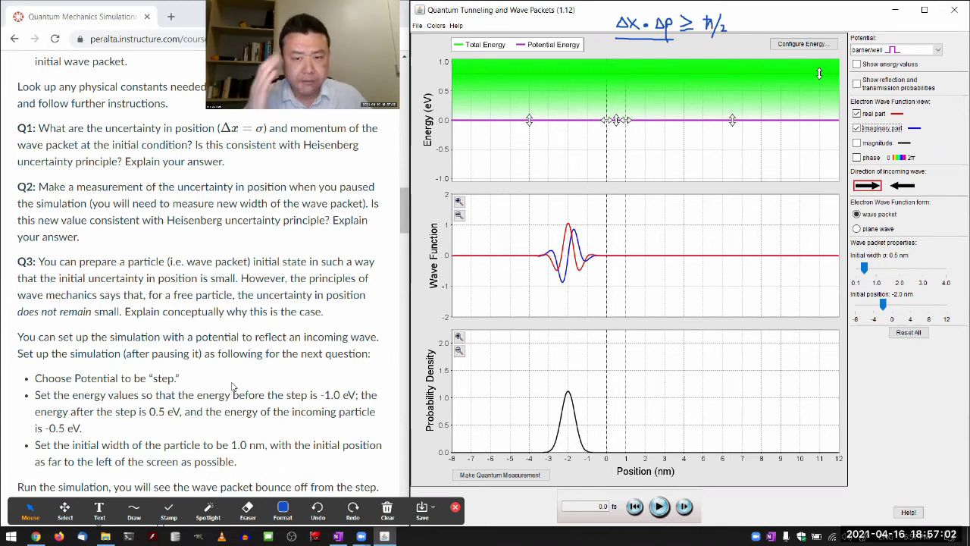
{"action": "scroll", "coordinate": [232, 386], "scroll_direction": "down", "scroll_amount": 3}
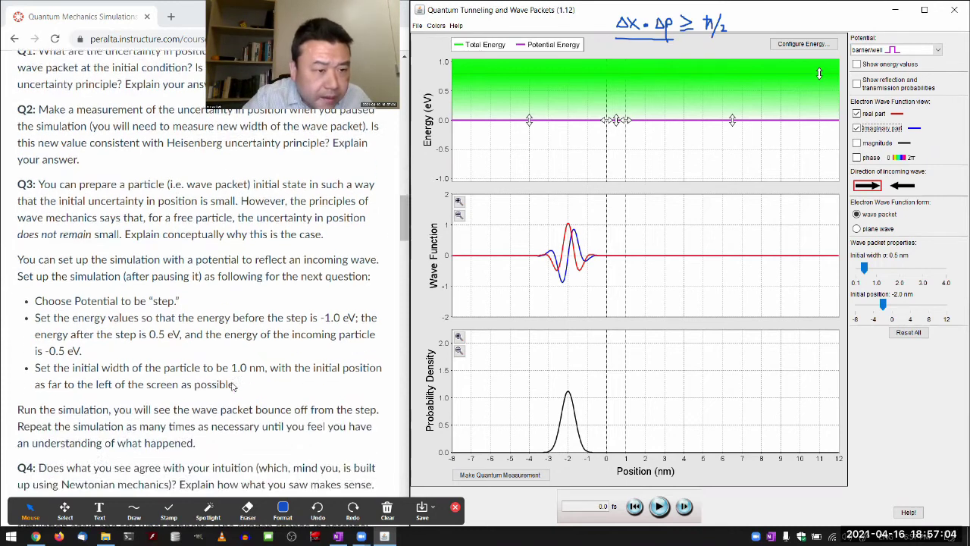
{"action": "scroll", "coordinate": [233, 385], "scroll_direction": "down", "scroll_amount": 1}
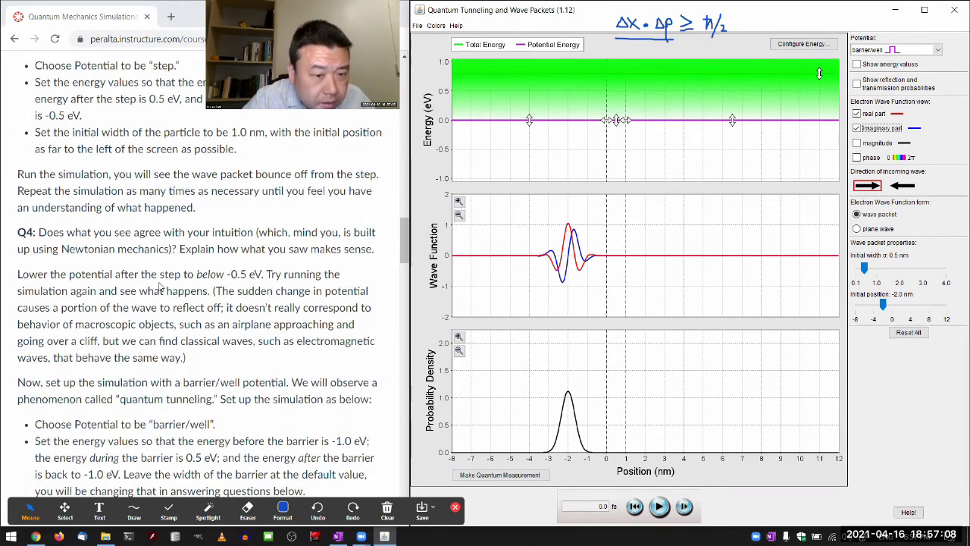
{"action": "scroll", "coordinate": [161, 285], "scroll_direction": "down", "scroll_amount": 4}
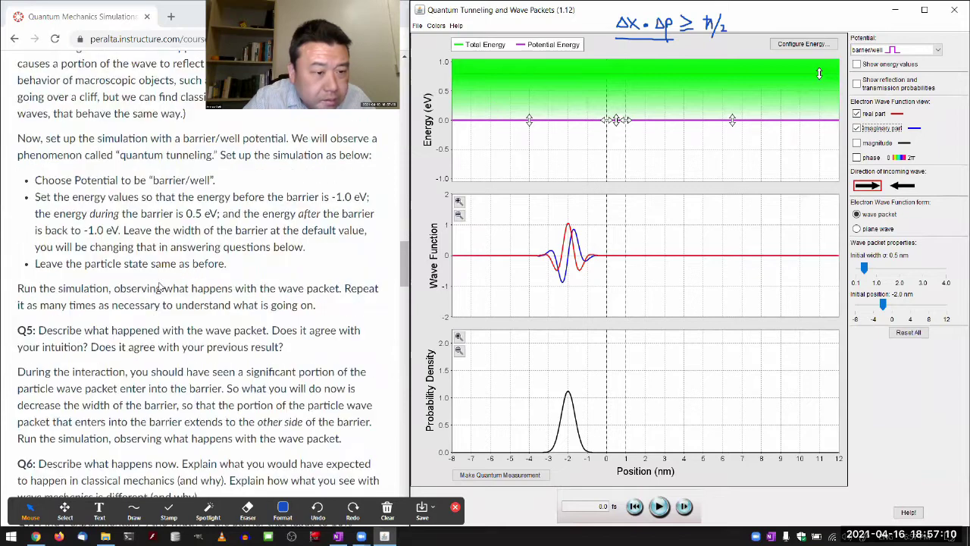
{"action": "scroll", "coordinate": [161, 285], "scroll_direction": "up", "scroll_amount": 10}
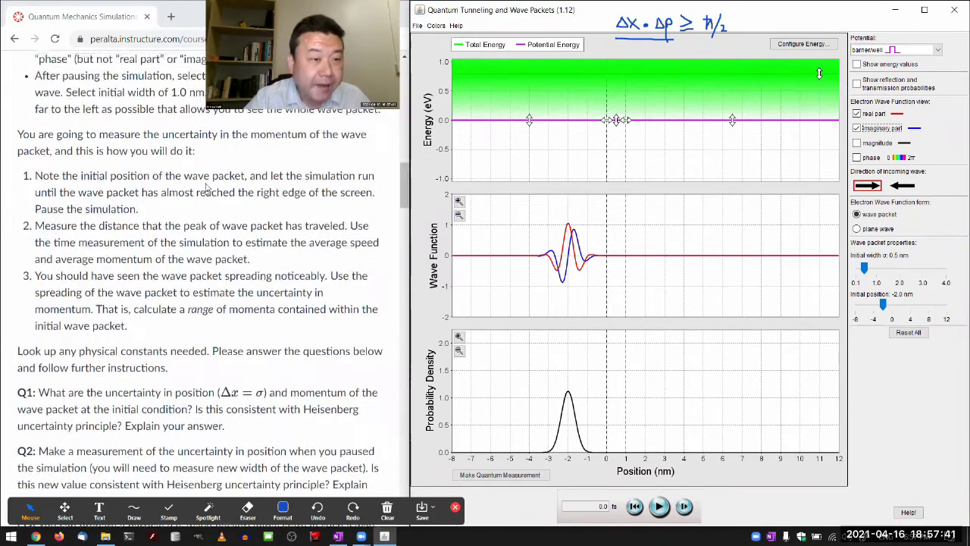
{"action": "scroll", "coordinate": [208, 187], "scroll_direction": "down", "scroll_amount": 1}
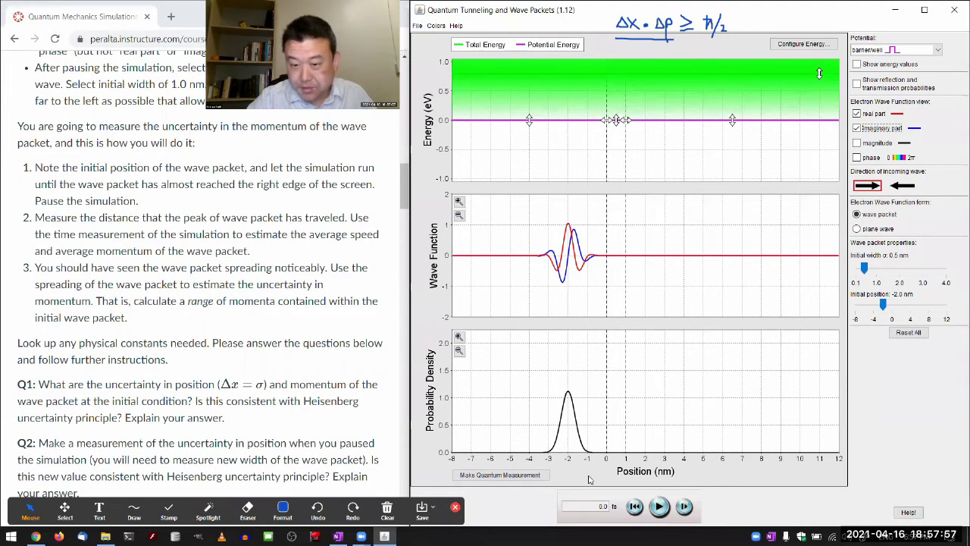
Step: Run the wave packet and pause it at 7.6 fs, briefly checking Zoom's annotation Format options
{"action": "left_click", "coordinate": [659, 507]}
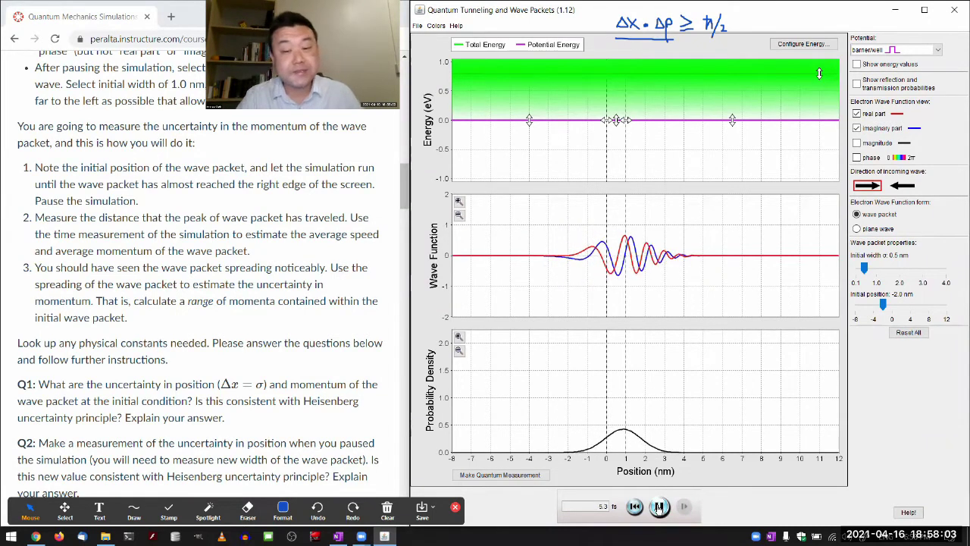
{"action": "left_click", "coordinate": [660, 506]}
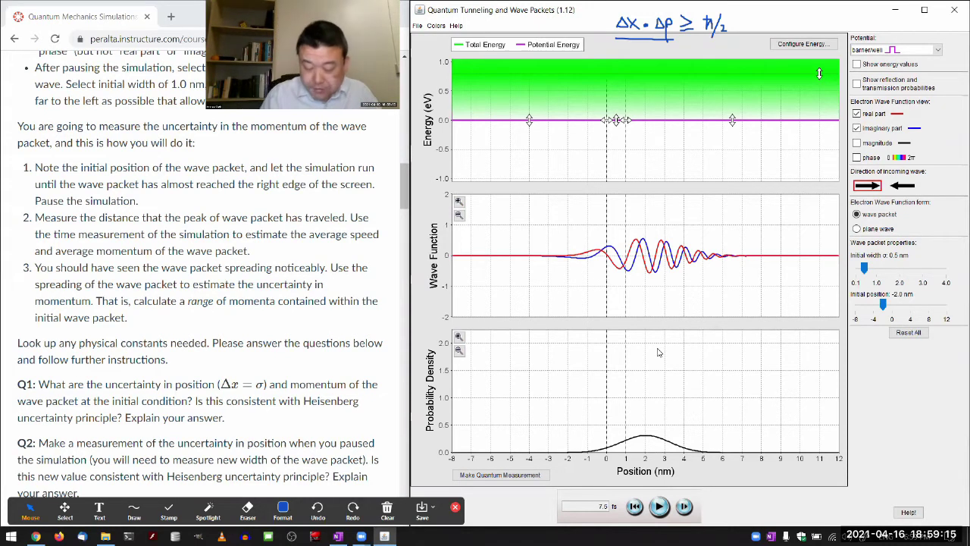
{"action": "left_click", "coordinate": [292, 503]}
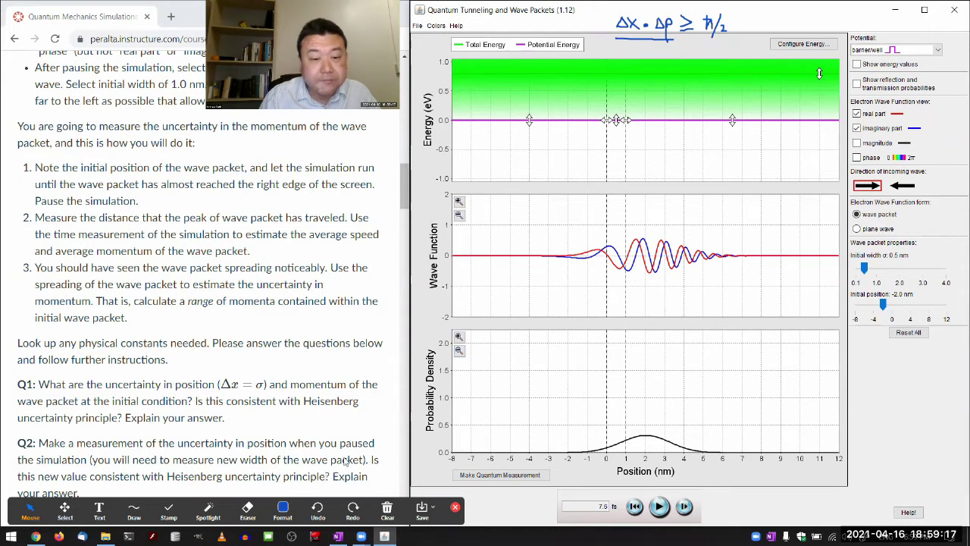
{"action": "left_click", "coordinate": [312, 392]}
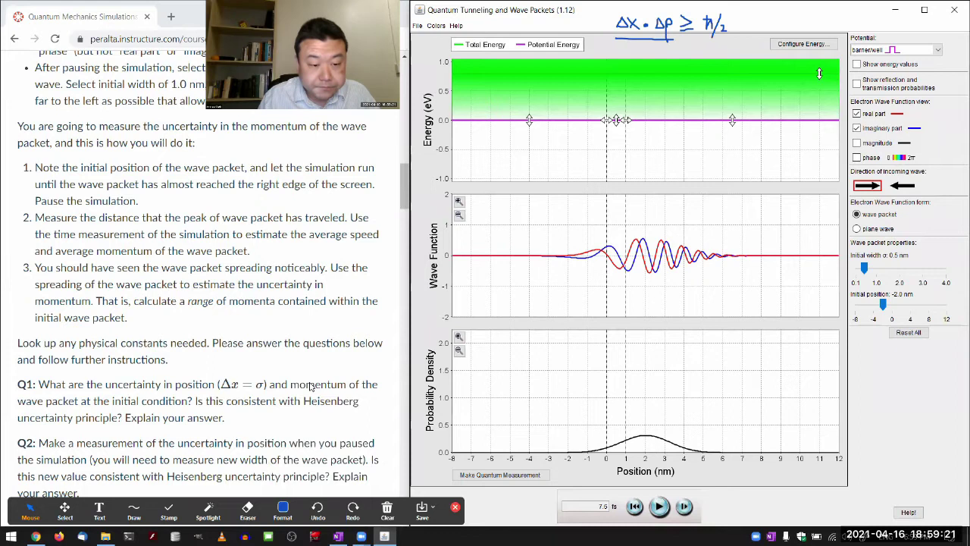
Step: In red, write ΔV = P/m beside the formula and mark the density curve's peak, edges and spread
{"action": "left_click", "coordinate": [133, 509]}
{"action": "mouse_move", "coordinate": [762, 17]}
{"action": "left_mouse_down"}
{"action": "mouse_move", "coordinate": [818, 20]}
{"action": "mouse_move", "coordinate": [828, 42]}
{"action": "left_mouse_up"}
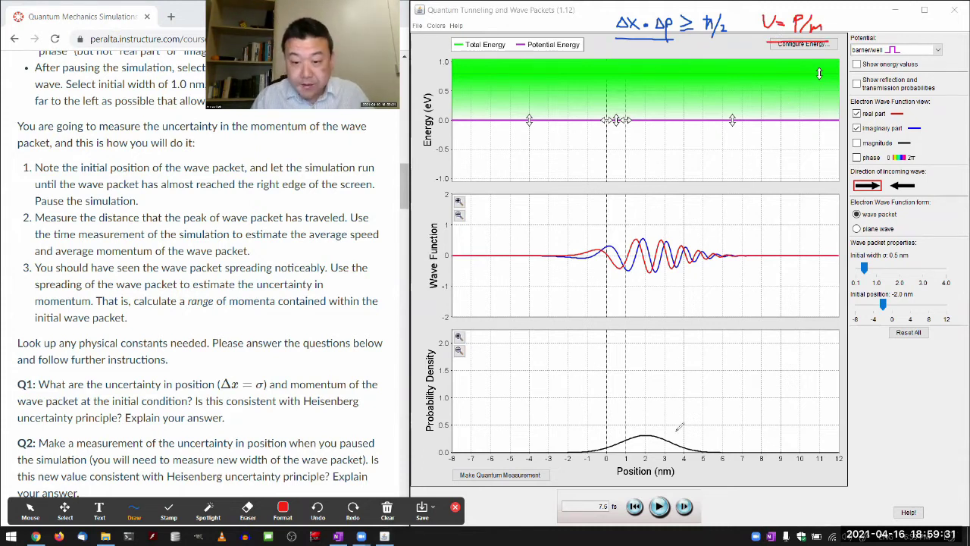
{"action": "left_click_drag", "start_coordinate": [675, 434], "coordinate": [678, 452]}
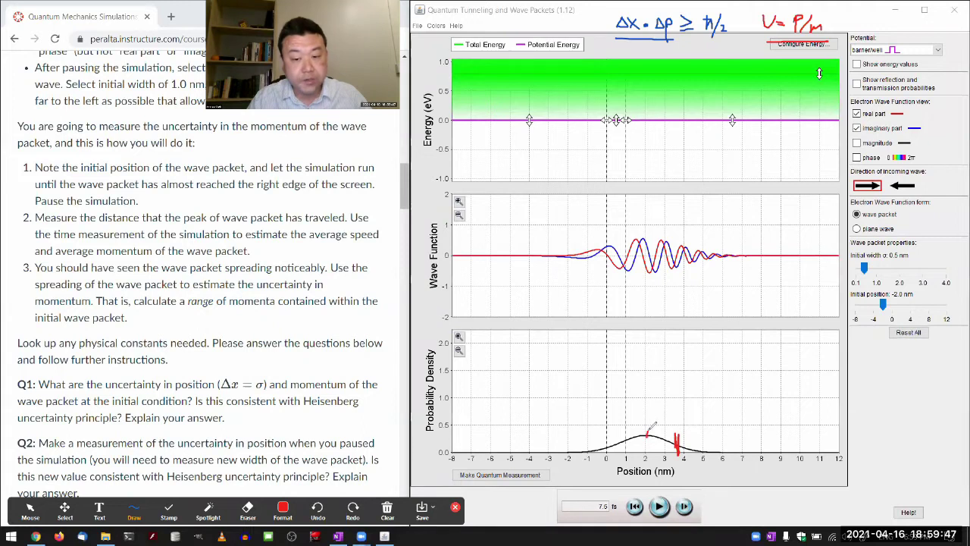
{"action": "left_click_drag", "start_coordinate": [646, 433], "coordinate": [646, 440]}
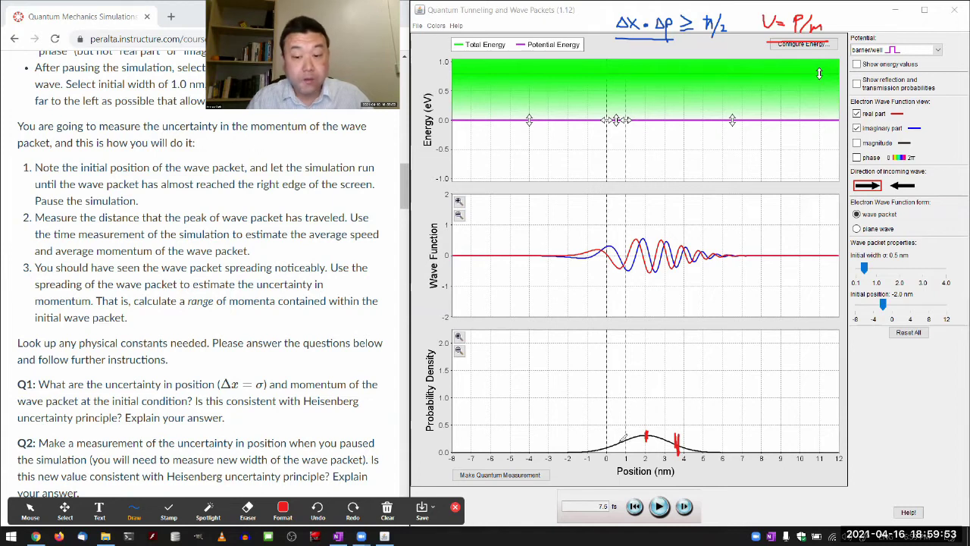
{"action": "left_click_drag", "start_coordinate": [619, 434], "coordinate": [620, 446]}
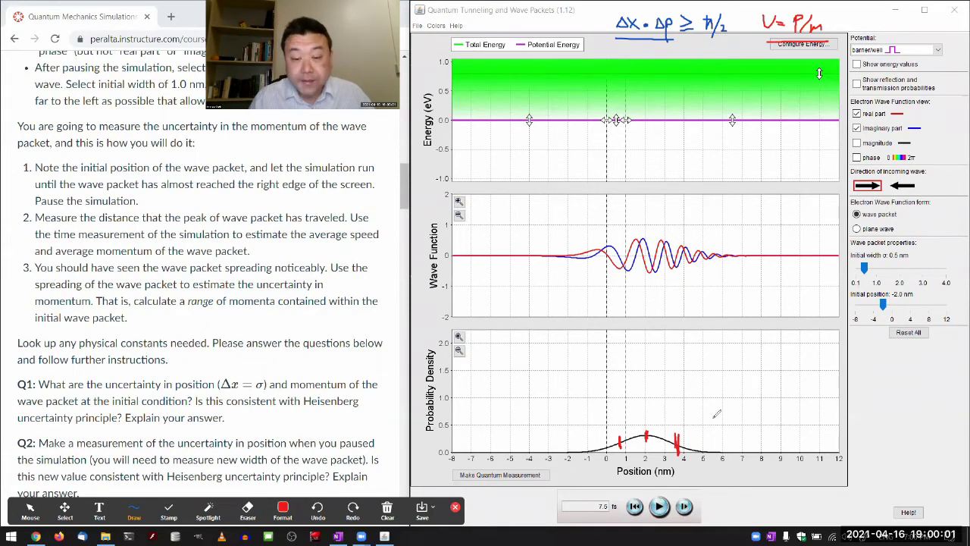
{"action": "left_click_drag", "start_coordinate": [572, 459], "coordinate": [719, 459]}
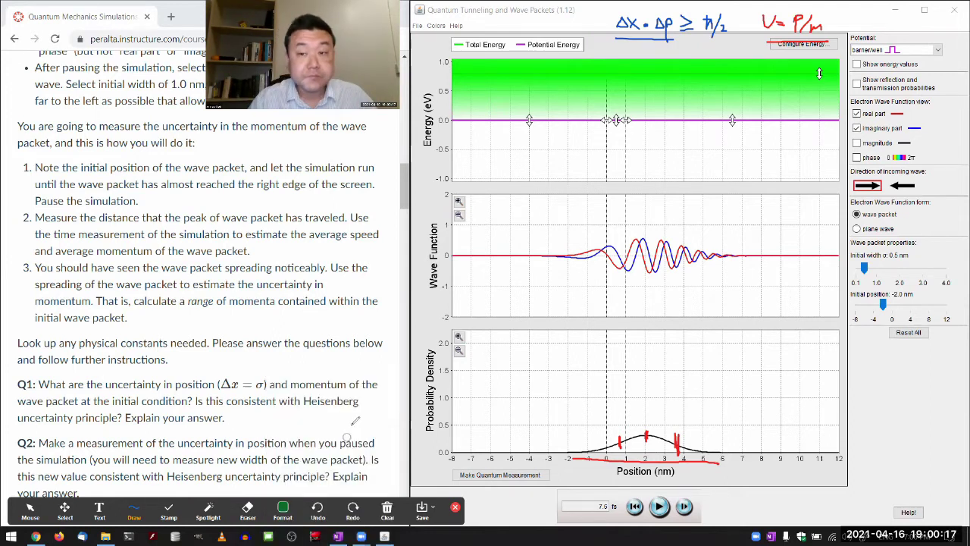
{"action": "mouse_move", "coordinate": [761, 14]}
{"action": "left_mouse_down"}
{"action": "mouse_move", "coordinate": [753, 29]}
{"action": "mouse_move", "coordinate": [769, 29]}
{"action": "mouse_move", "coordinate": [760, 17]}
{"action": "mouse_move", "coordinate": [797, 29]}
{"action": "left_mouse_up"}
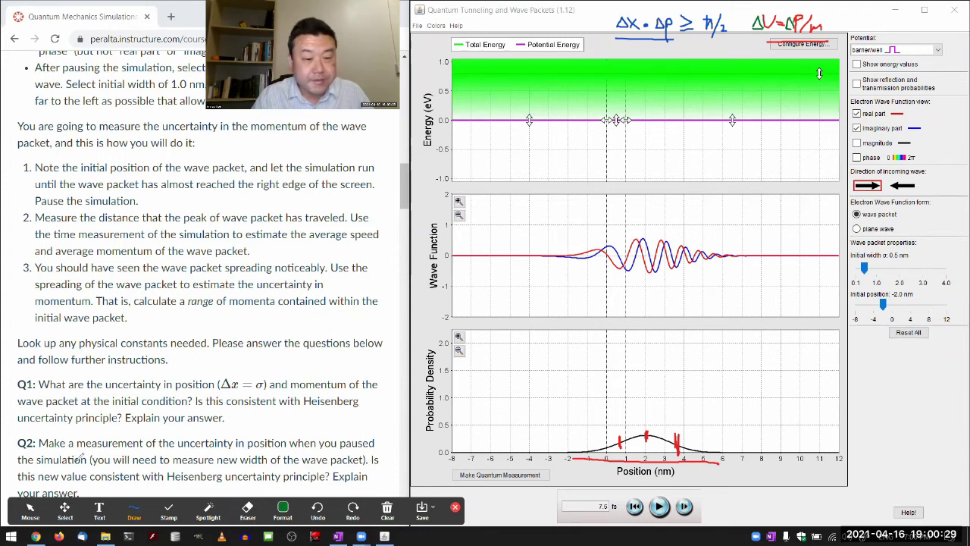
{"action": "left_click", "coordinate": [33, 507]}
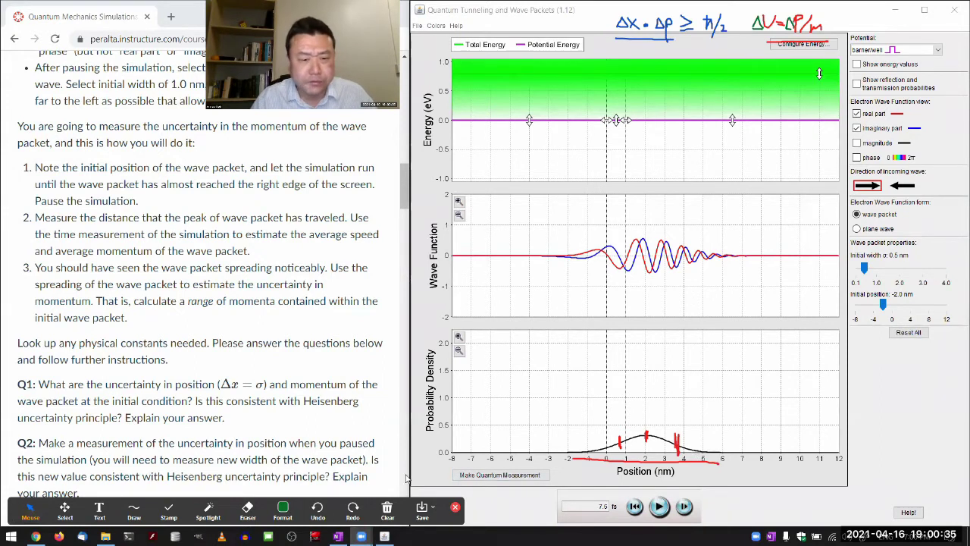
Step: Erase the left tick and axis underline, then rewind the packet to −2 nm at 0.0 fs
{"action": "left_click", "coordinate": [248, 509]}
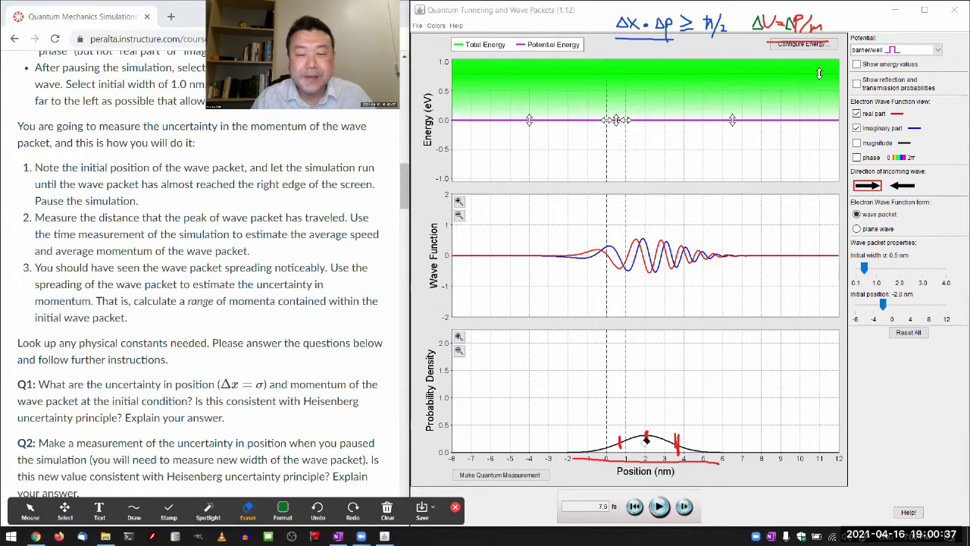
{"action": "left_click_drag", "start_coordinate": [620, 445], "coordinate": [645, 448]}
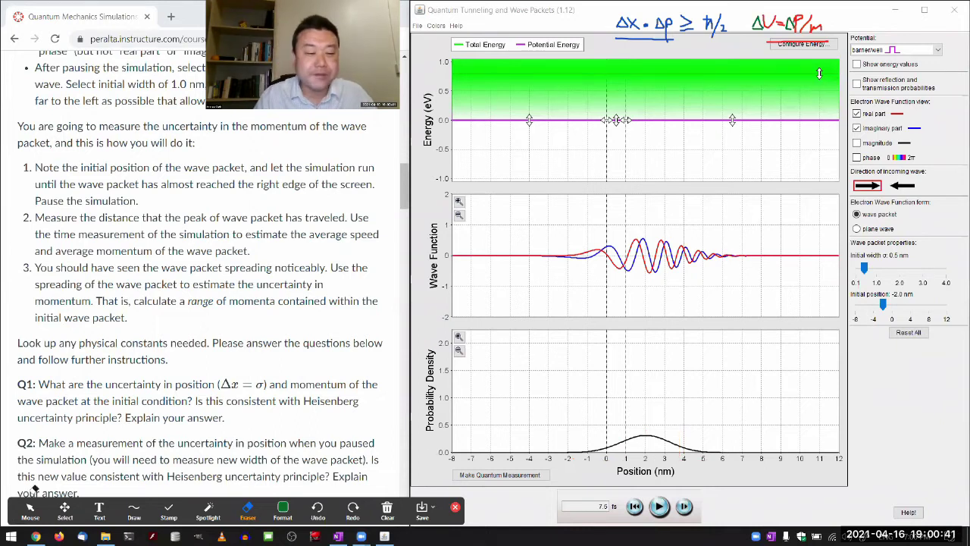
{"action": "left_click", "coordinate": [31, 509]}
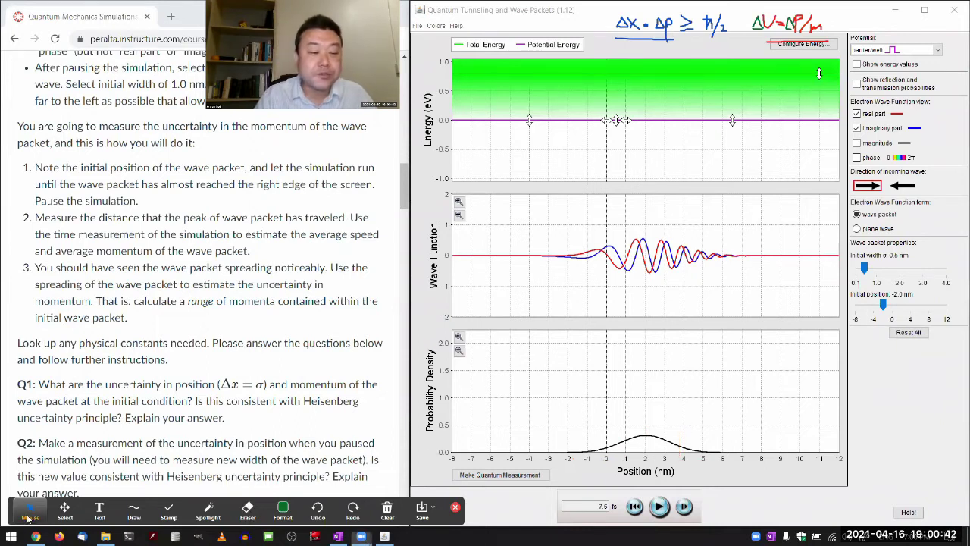
{"action": "left_click", "coordinate": [635, 506]}
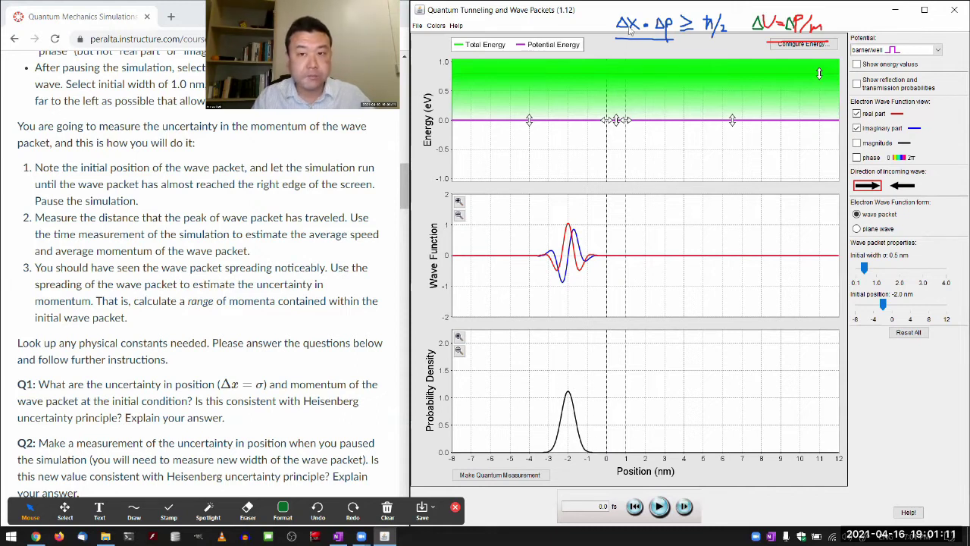
{"action": "left_click", "coordinate": [659, 506]}
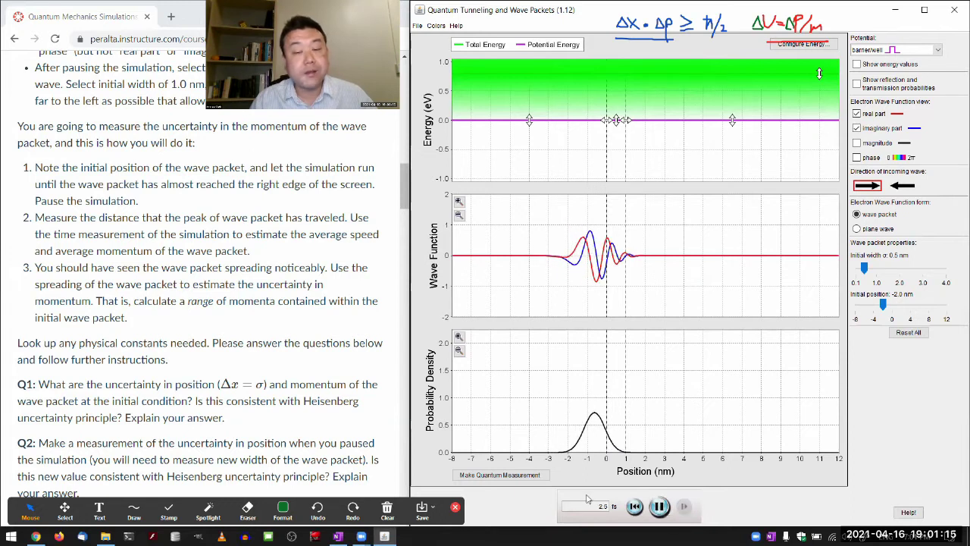
{"action": "left_click", "coordinate": [660, 505]}
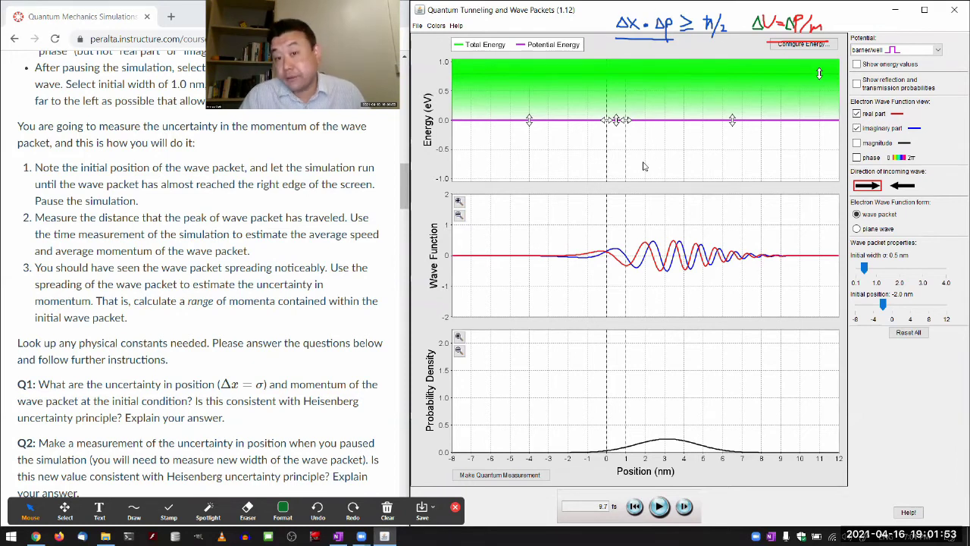
{"action": "left_click", "coordinate": [636, 507]}
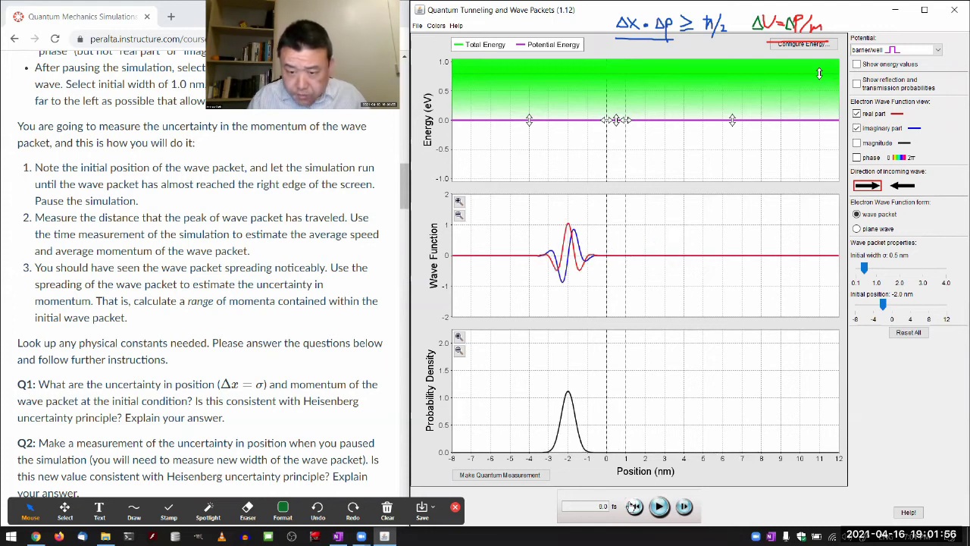
Step: Measure the packet's position and zoom out both plots so the collapsed spike fits
{"action": "left_click", "coordinate": [532, 475]}
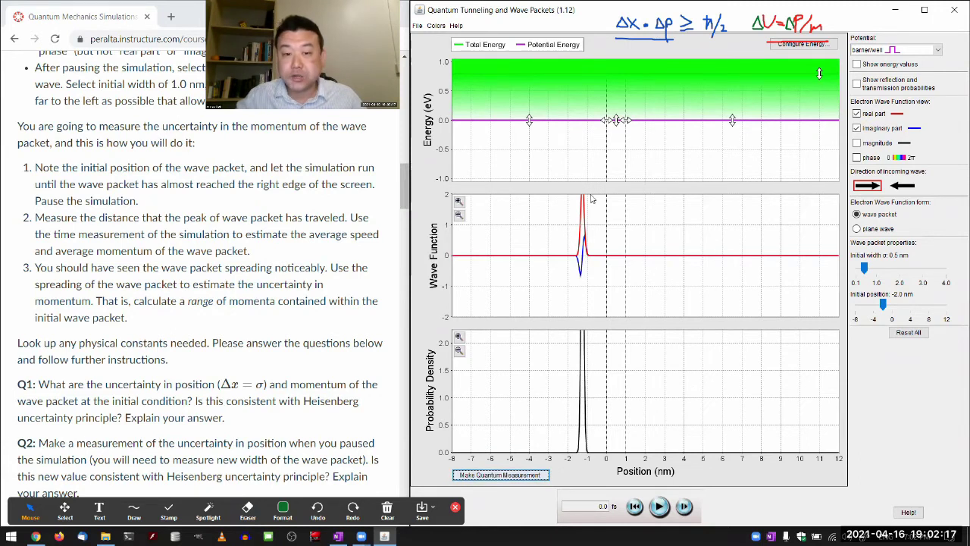
{"action": "left_click", "coordinate": [458, 351]}
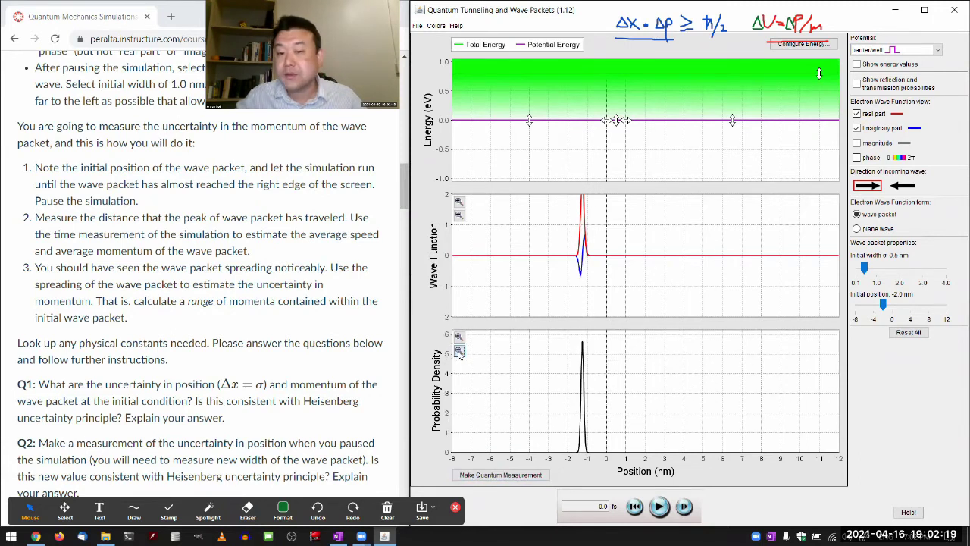
{"action": "left_click", "coordinate": [458, 215]}
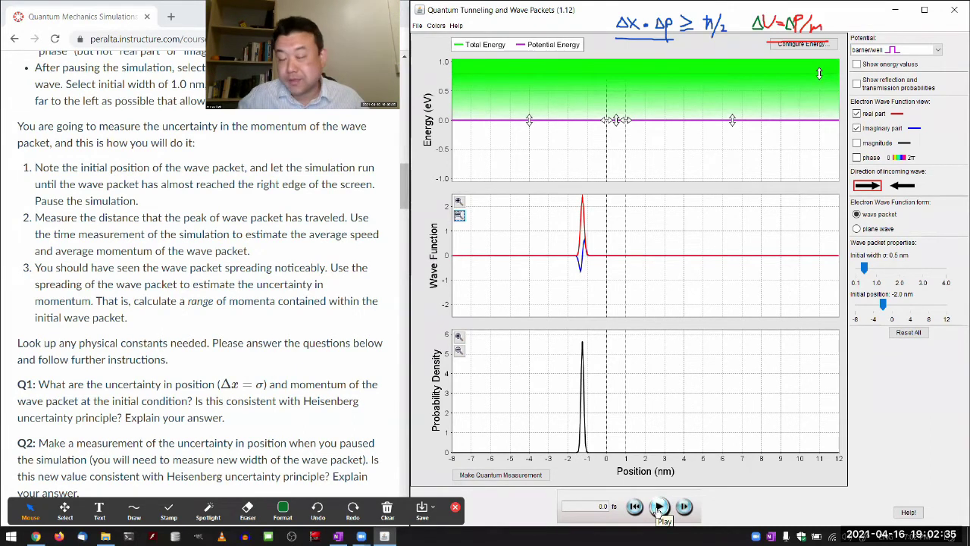
Step: Run and pause the measured spike, restart, measure again, run, pause and restart to 0.0 fs
{"action": "left_click", "coordinate": [659, 507]}
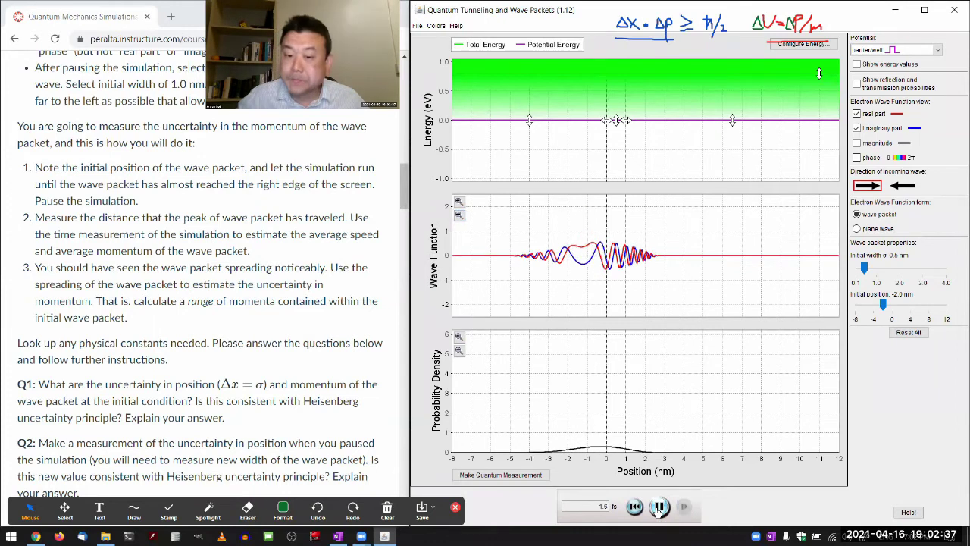
{"action": "left_click", "coordinate": [659, 508]}
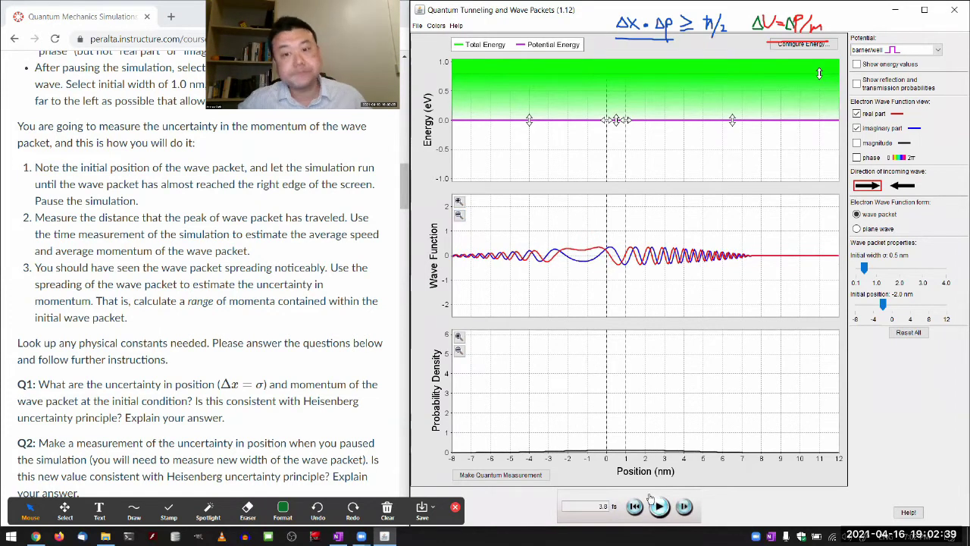
{"action": "left_click", "coordinate": [634, 506]}
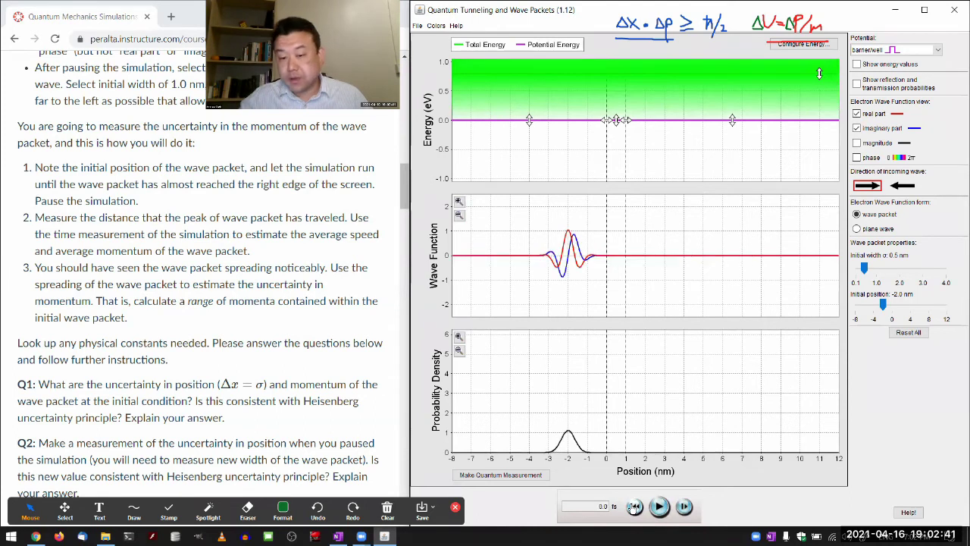
{"action": "left_click", "coordinate": [529, 476]}
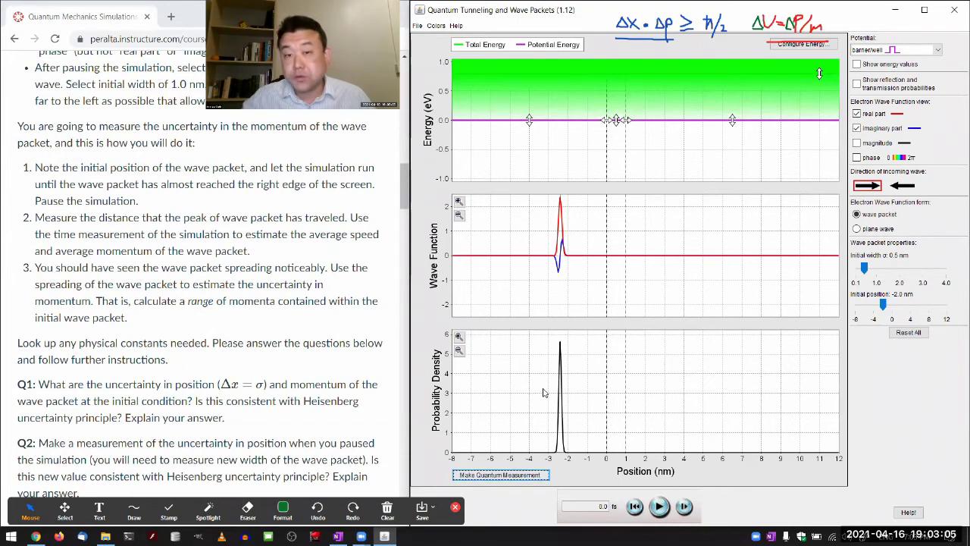
{"action": "left_click", "coordinate": [659, 508]}
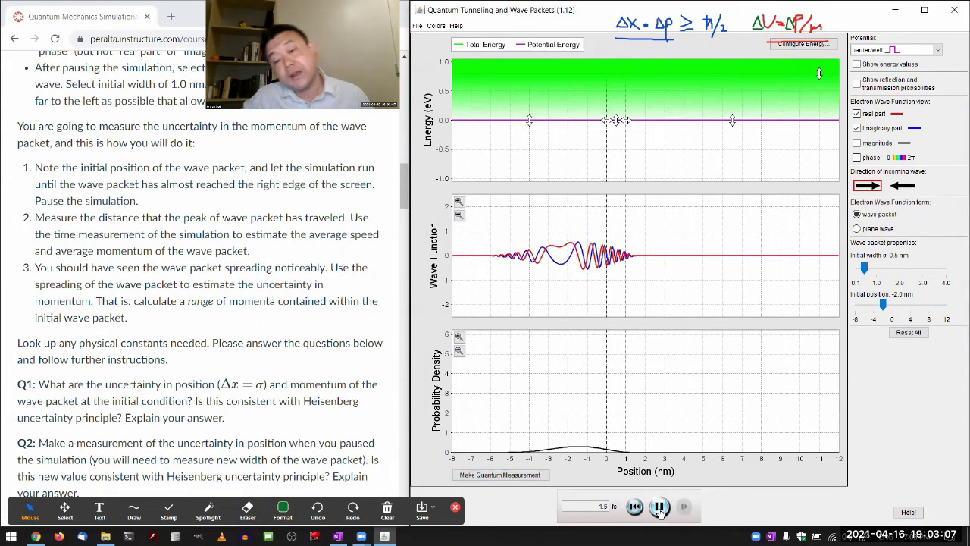
{"action": "left_click", "coordinate": [659, 507]}
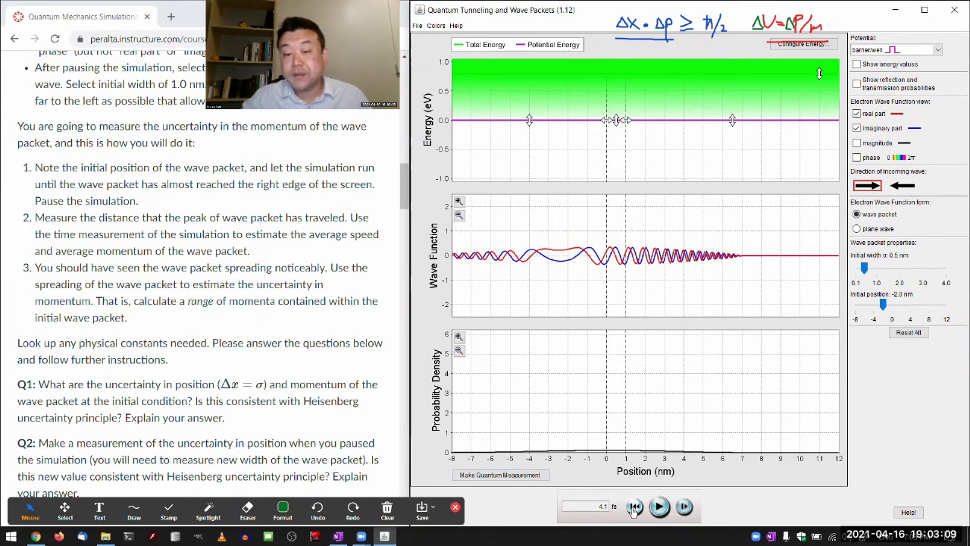
{"action": "left_click", "coordinate": [634, 507]}
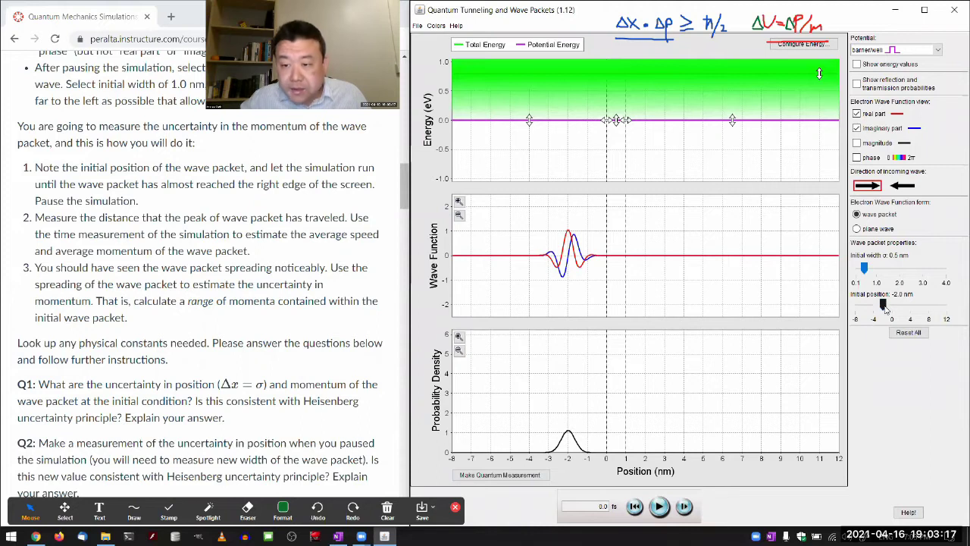
Step: Adjust the Probability Density plot zoom to a 0–2.0 scale
{"action": "left_click_drag", "start_coordinate": [885, 306], "coordinate": [885, 307]}
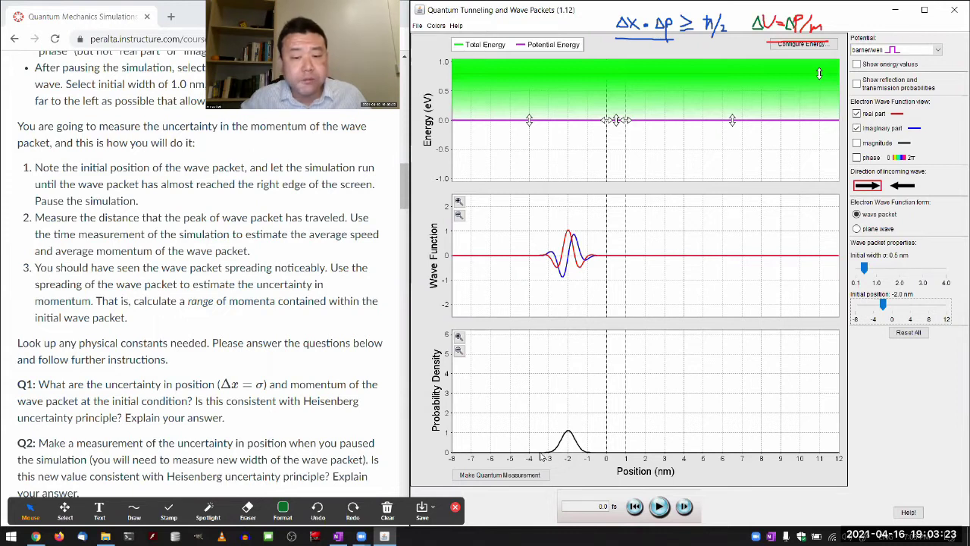
{"action": "left_click", "coordinate": [459, 337]}
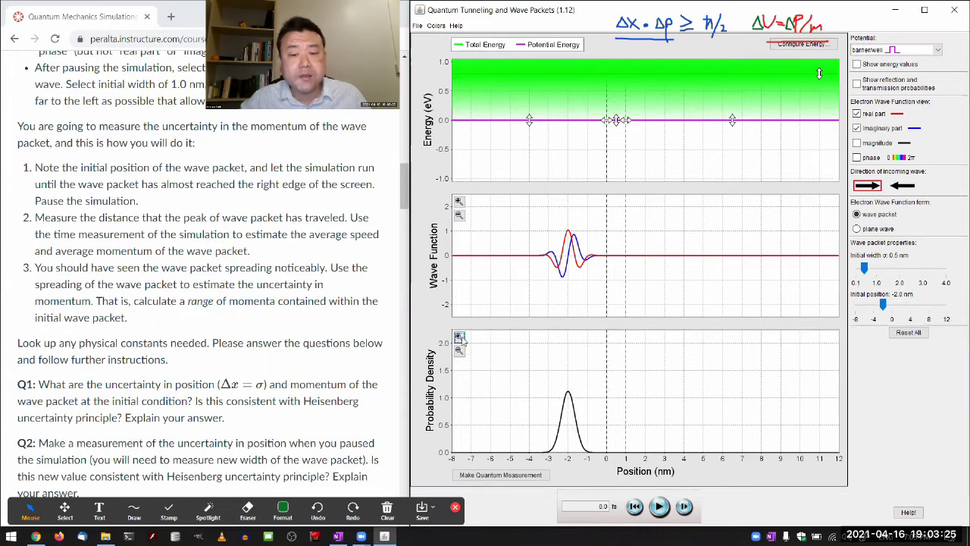
{"action": "left_click", "coordinate": [459, 337]}
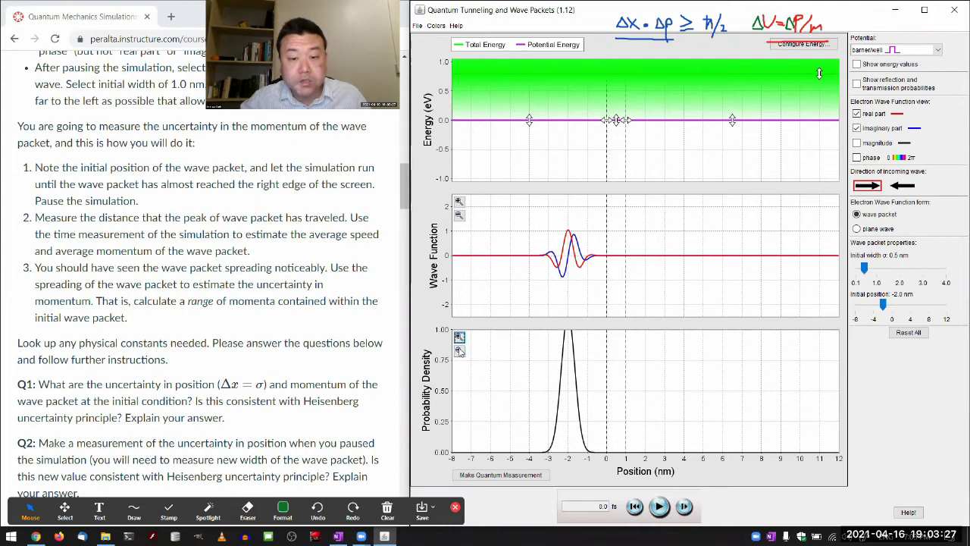
{"action": "left_click", "coordinate": [459, 350]}
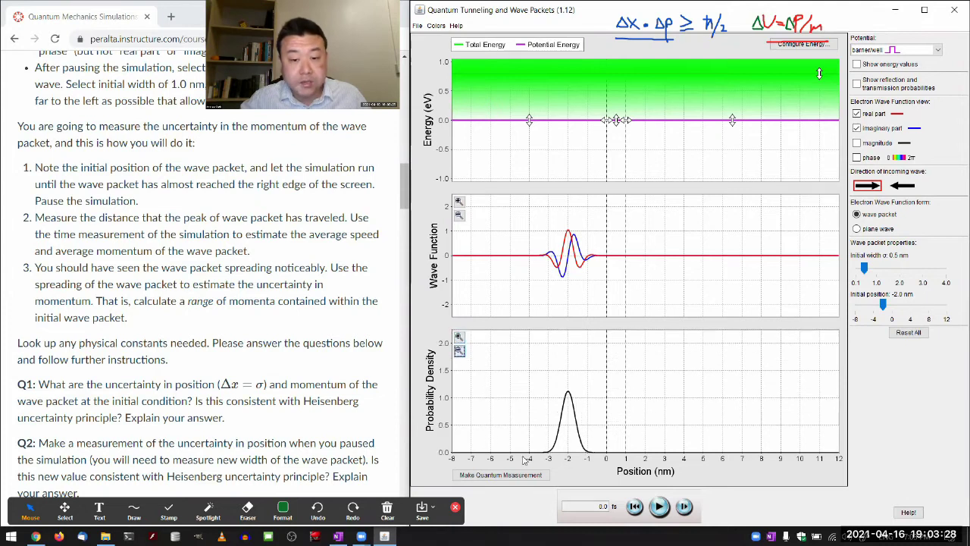
Step: Set the initial width to 0.3 nm, run and pause the spreading packet, then restart
{"action": "left_click", "coordinate": [865, 269]}
{"action": "left_click_drag", "start_coordinate": [866, 269], "coordinate": [862, 268]}
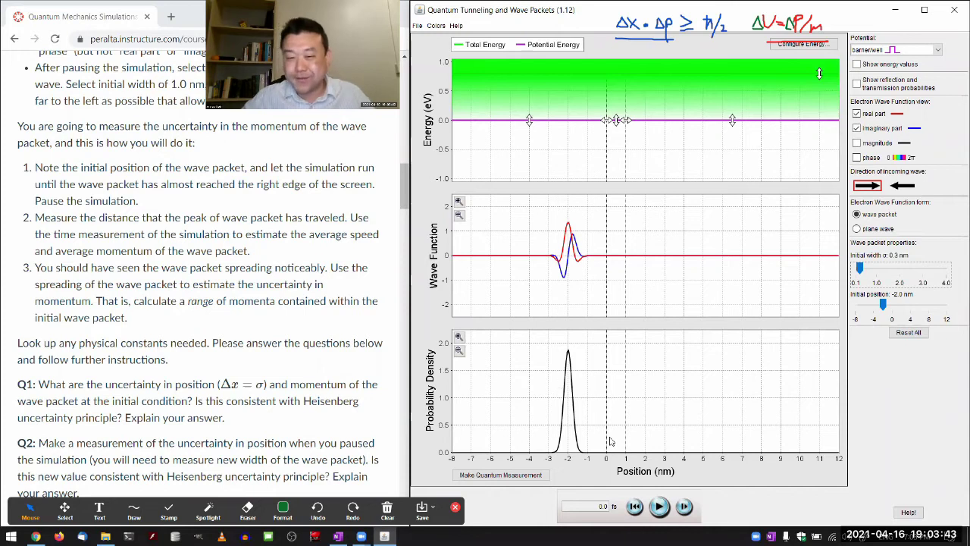
{"action": "left_click", "coordinate": [659, 507]}
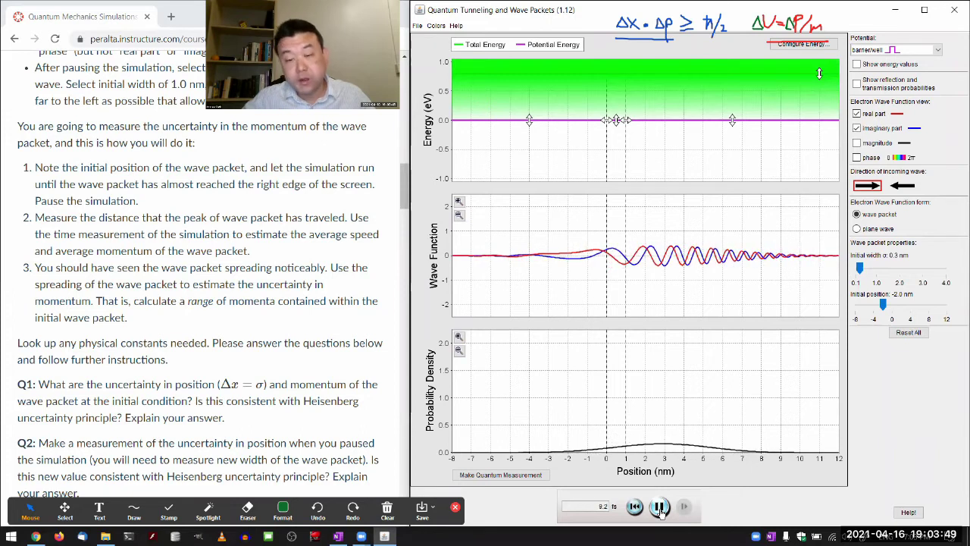
{"action": "left_click", "coordinate": [659, 508]}
{"action": "left_click", "coordinate": [635, 506]}
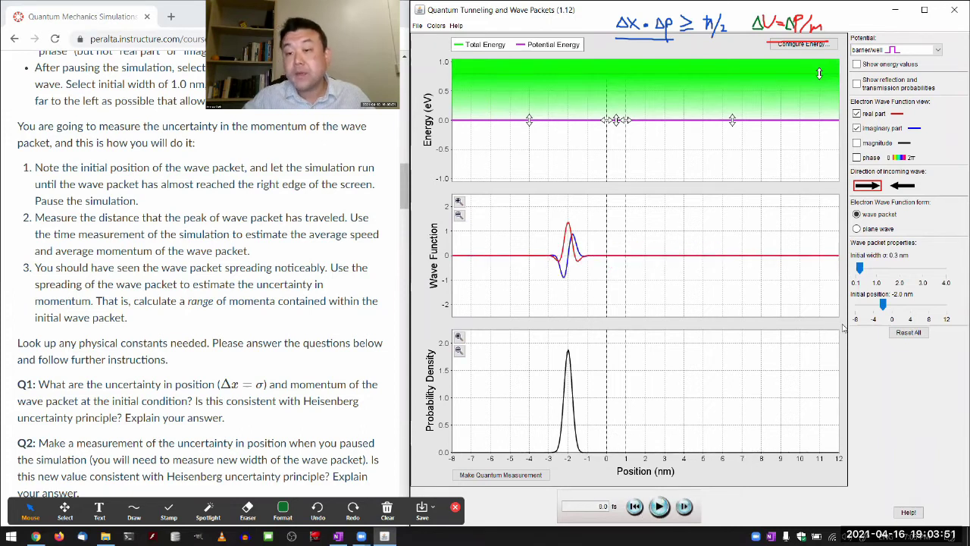
Step: Set initial width to 2.0 nm, run the packet to the right side, pause, then restart
{"action": "left_click_drag", "start_coordinate": [858, 267], "coordinate": [901, 268]}
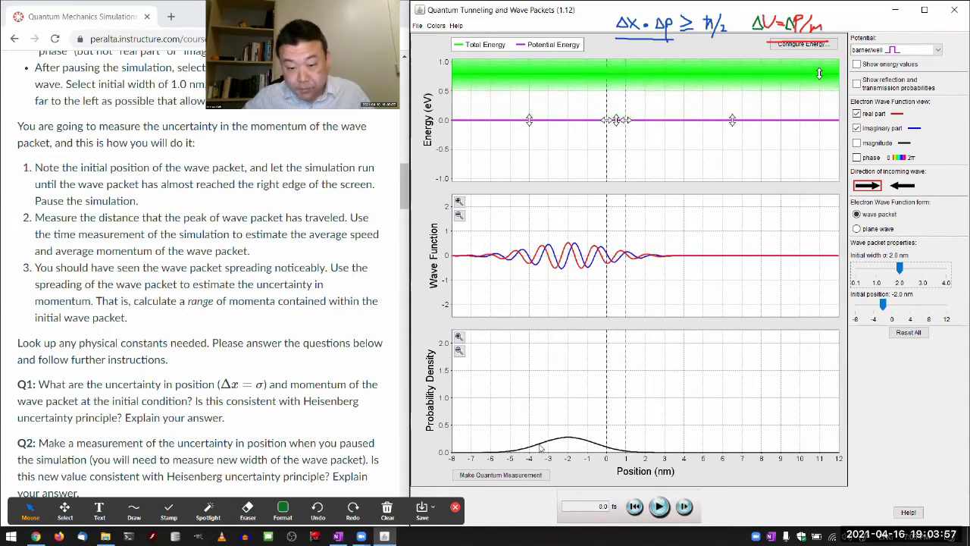
{"action": "left_click", "coordinate": [659, 506]}
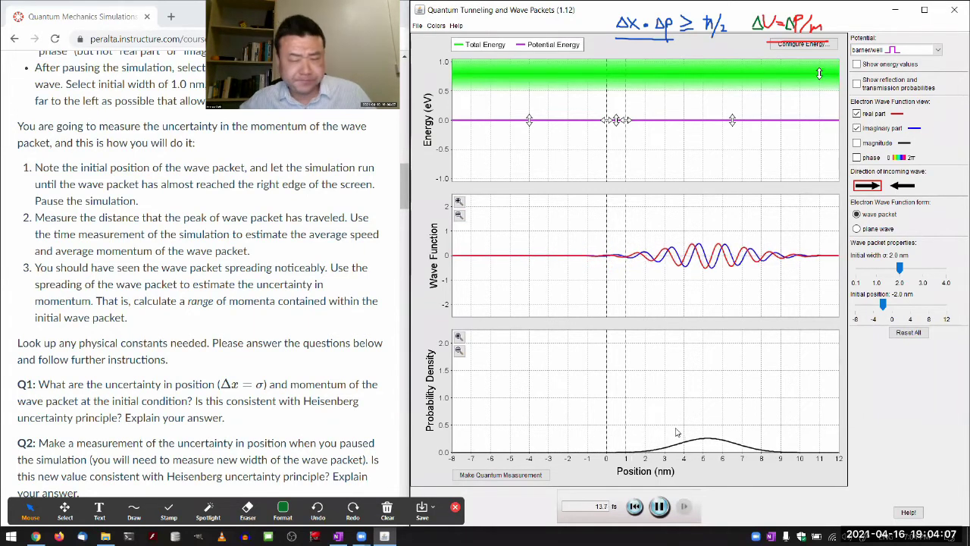
{"action": "left_click", "coordinate": [659, 506]}
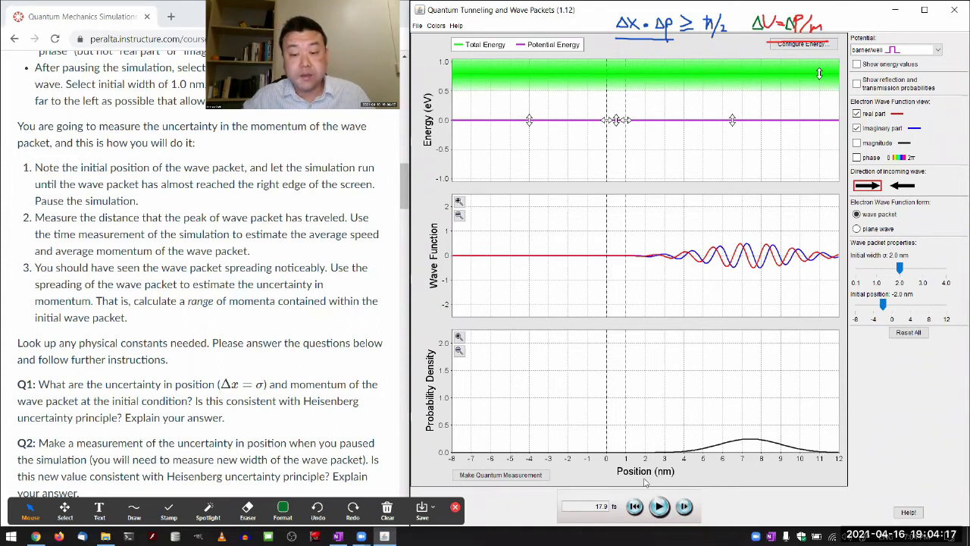
{"action": "left_click", "coordinate": [636, 506]}
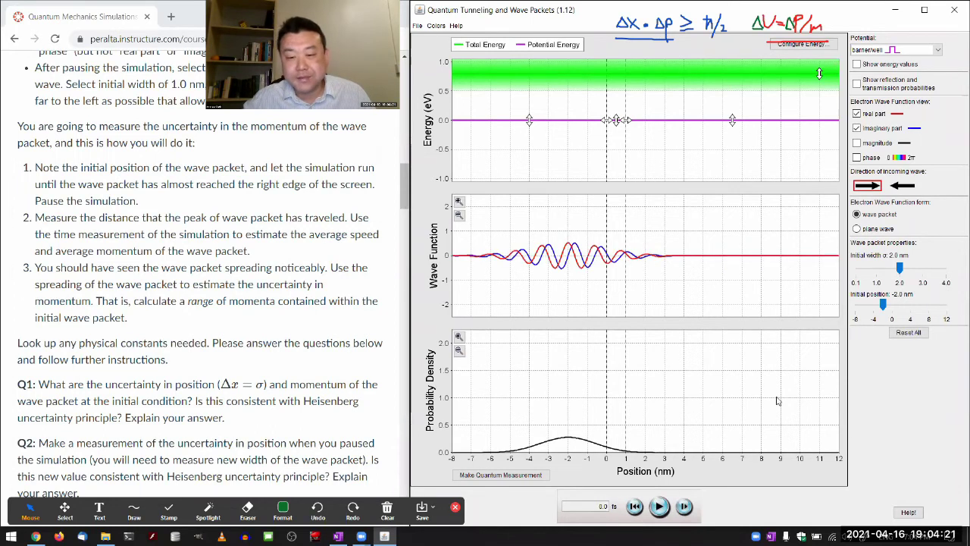
Step: Set initial width to 1.0 nm and run the packet until pausing at 22.4 fs
{"action": "left_click_drag", "start_coordinate": [900, 269], "coordinate": [879, 269]}
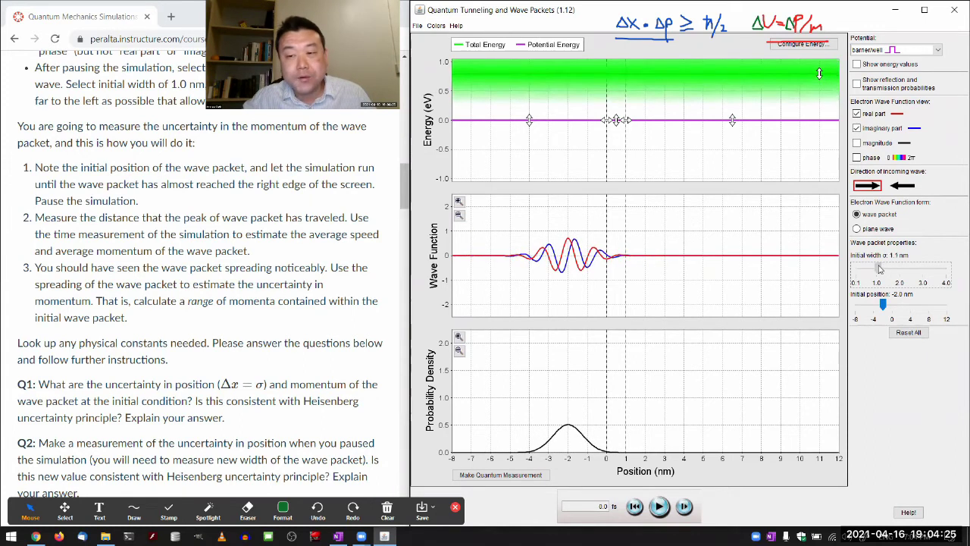
{"action": "left_click_drag", "start_coordinate": [878, 269], "coordinate": [876, 269]}
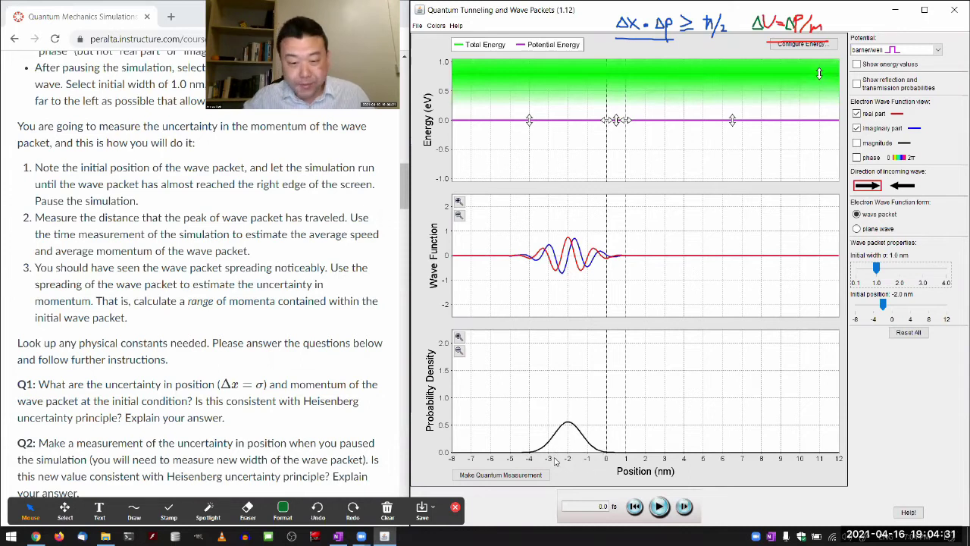
{"action": "left_click", "coordinate": [659, 505]}
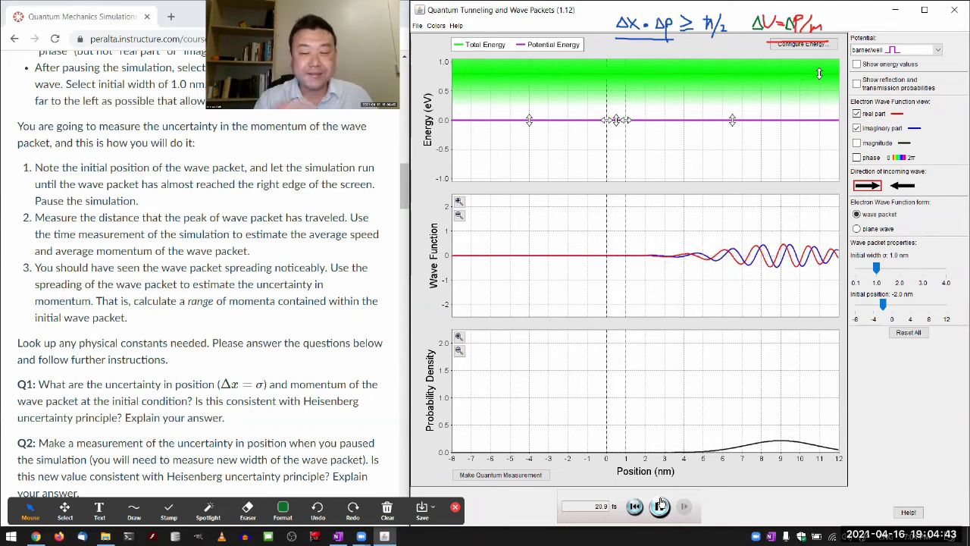
{"action": "left_click", "coordinate": [660, 504]}
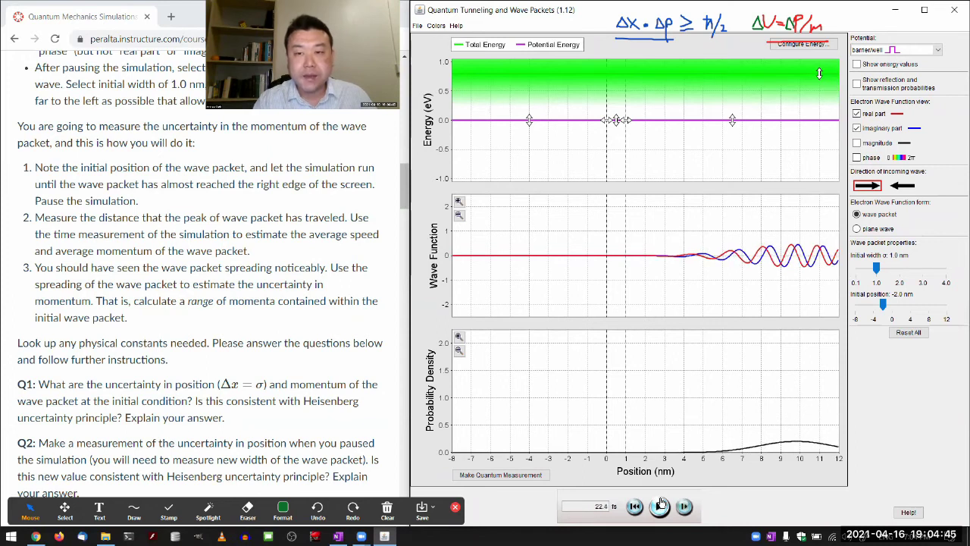